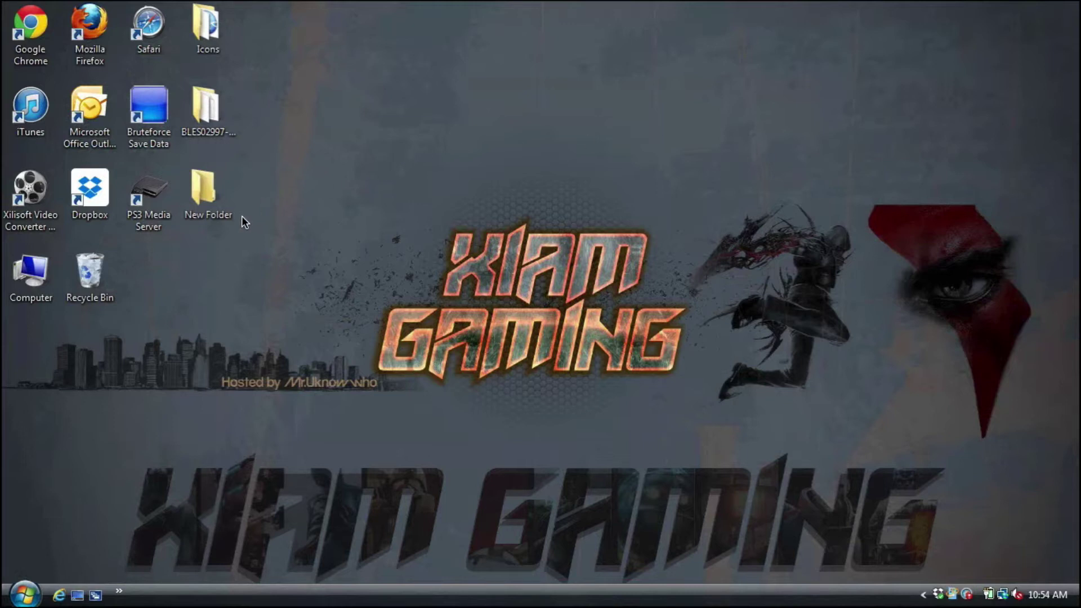
# Look over the save editor's files in New Folder on the desktop, including Gibbed.BorderlandsOz.SaveEdit.exe, and close the folder.
pyautogui.doubleClick(198, 197)
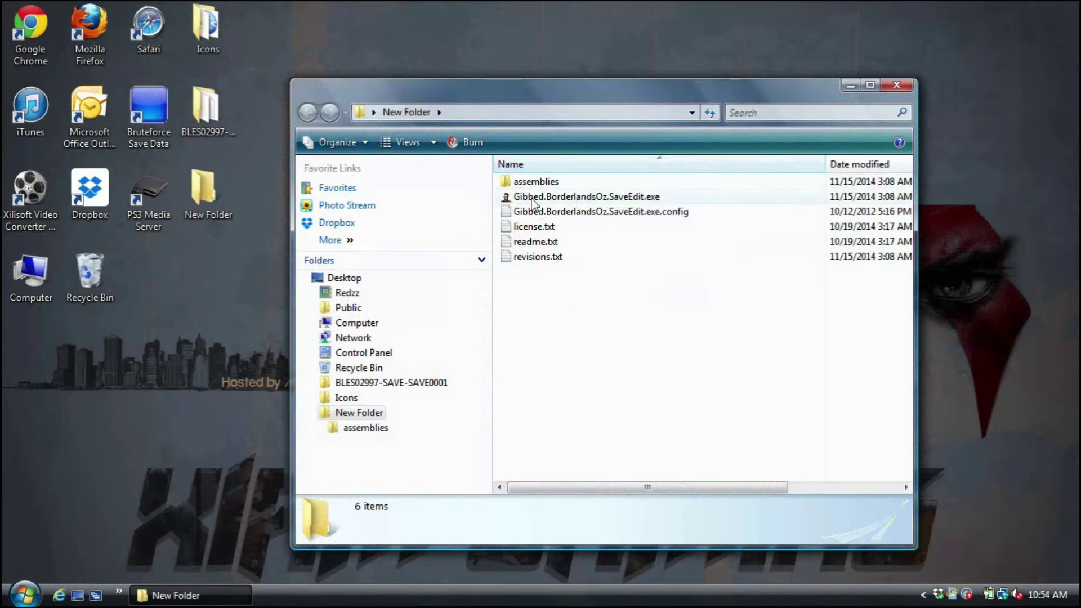
pyautogui.moveTo(602, 198)
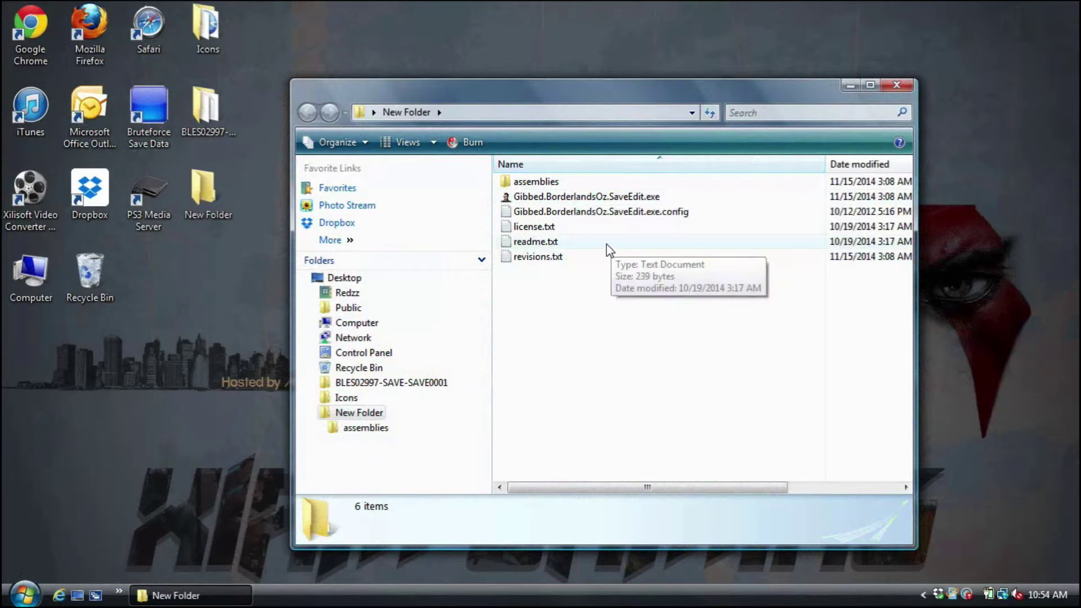
pyautogui.moveTo(541, 203)
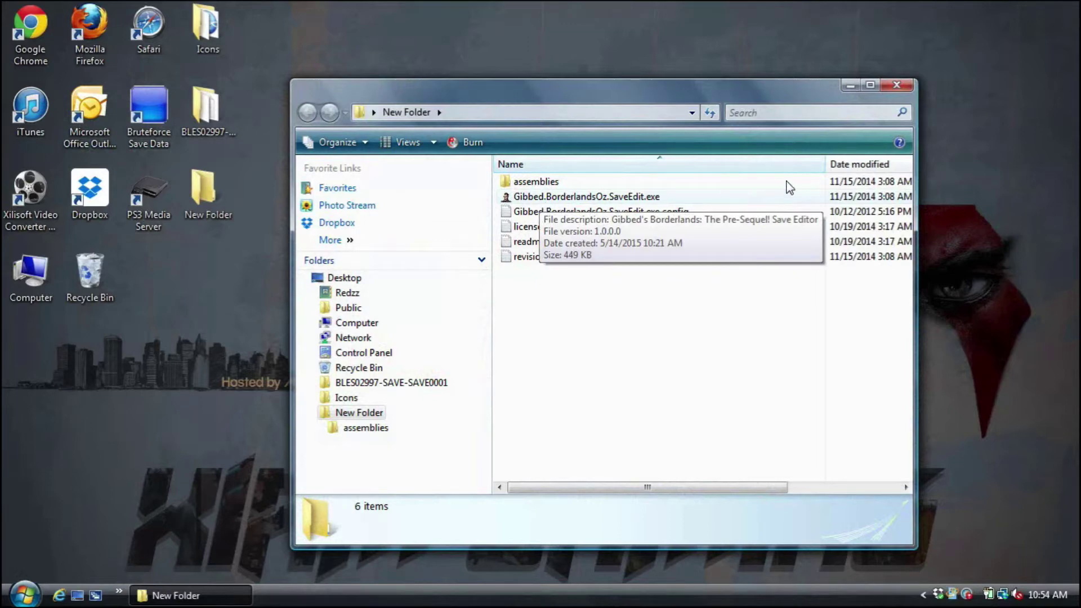
pyautogui.click(898, 85)
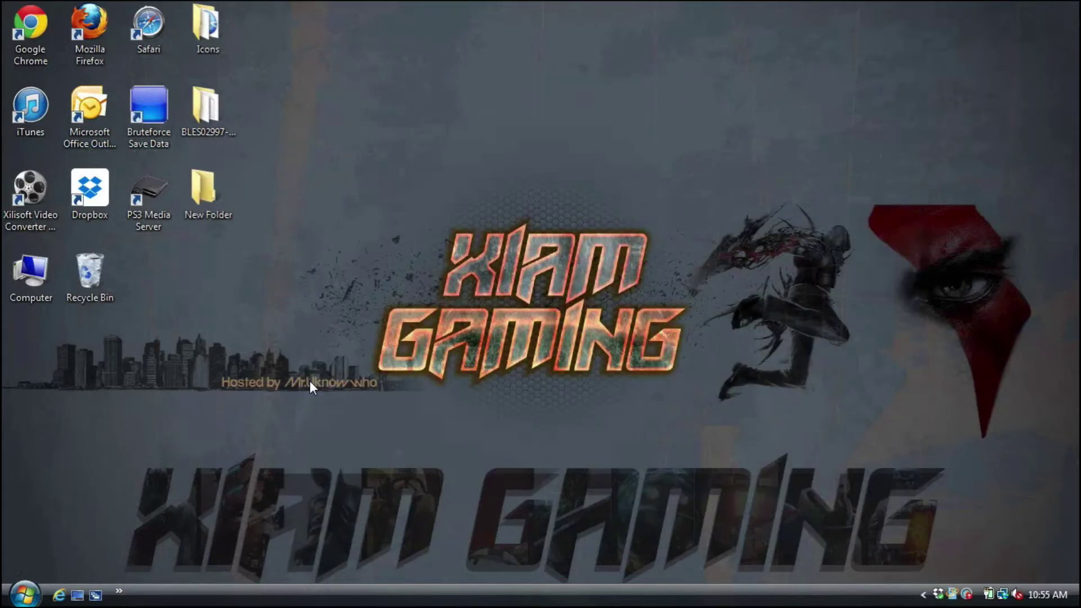
# Launch Bruteforce Save Data and Gibbed.BorderlandsOz.SaveEdit.exe from New Folder, leaving their windows minimized.
pyautogui.doubleClick(147, 116)
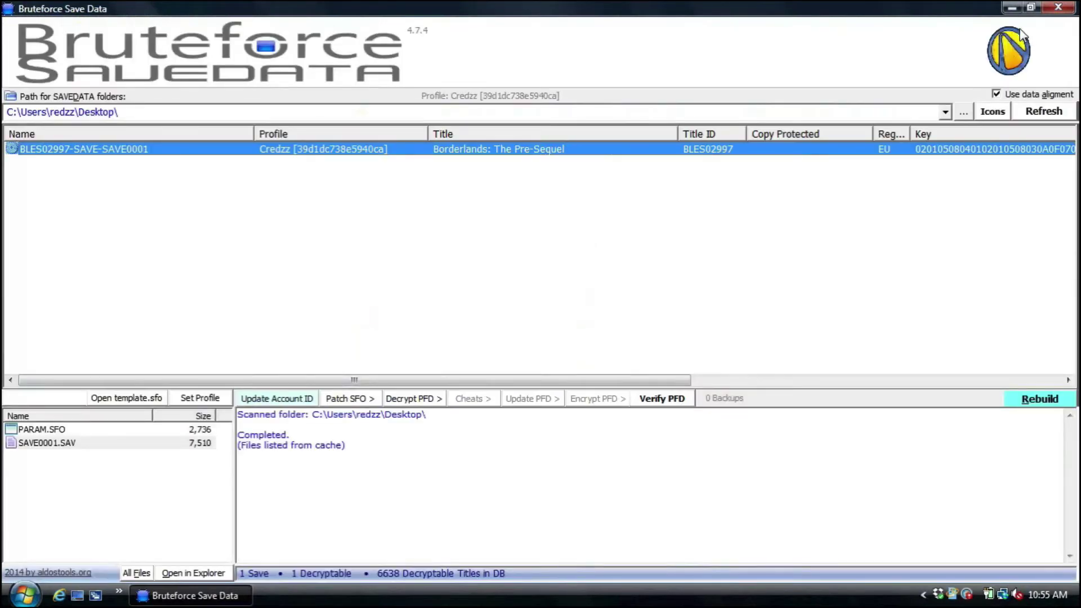
pyautogui.click(1011, 11)
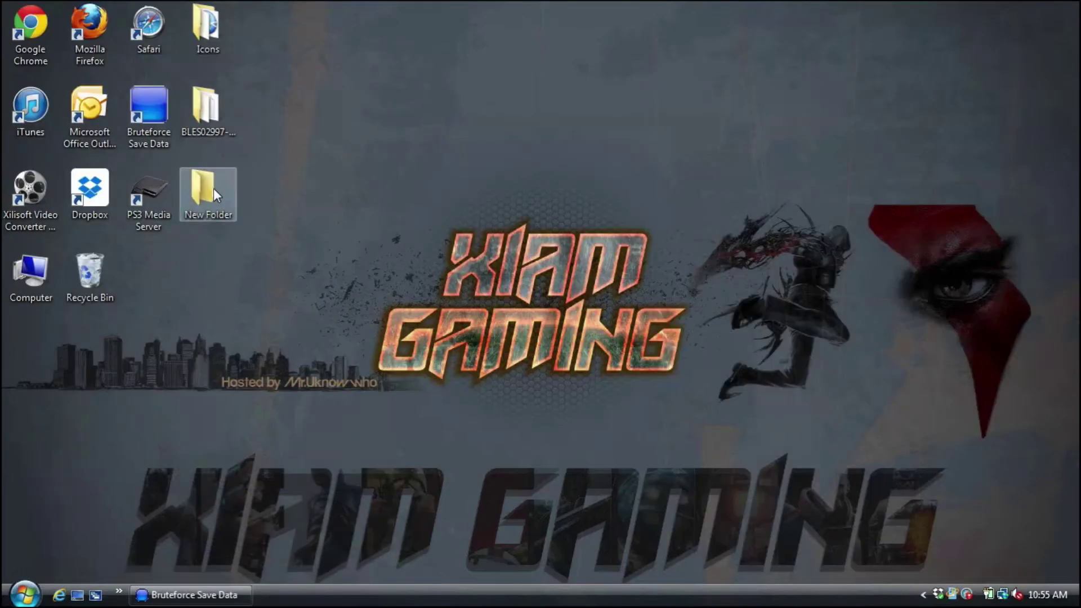
pyautogui.doubleClick(211, 189)
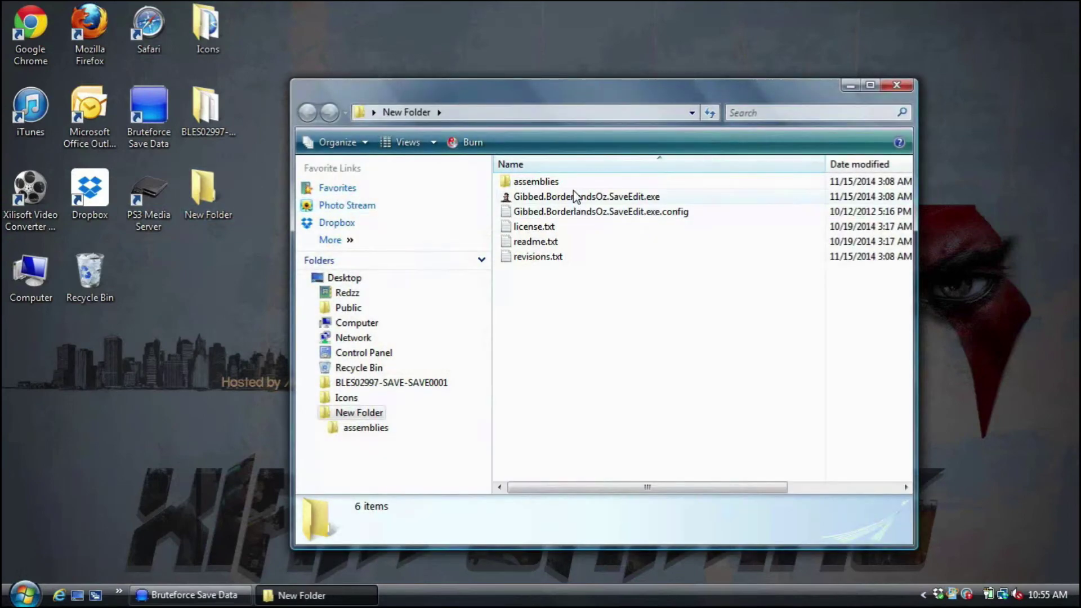
pyautogui.click(574, 195)
pyautogui.press('F2')
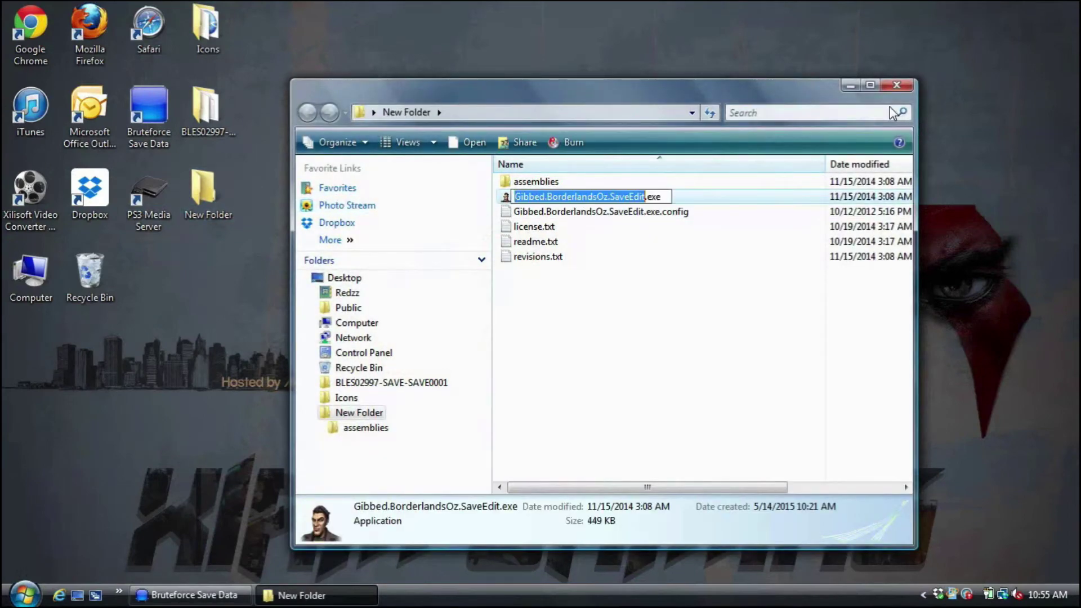
pyautogui.click(646, 273)
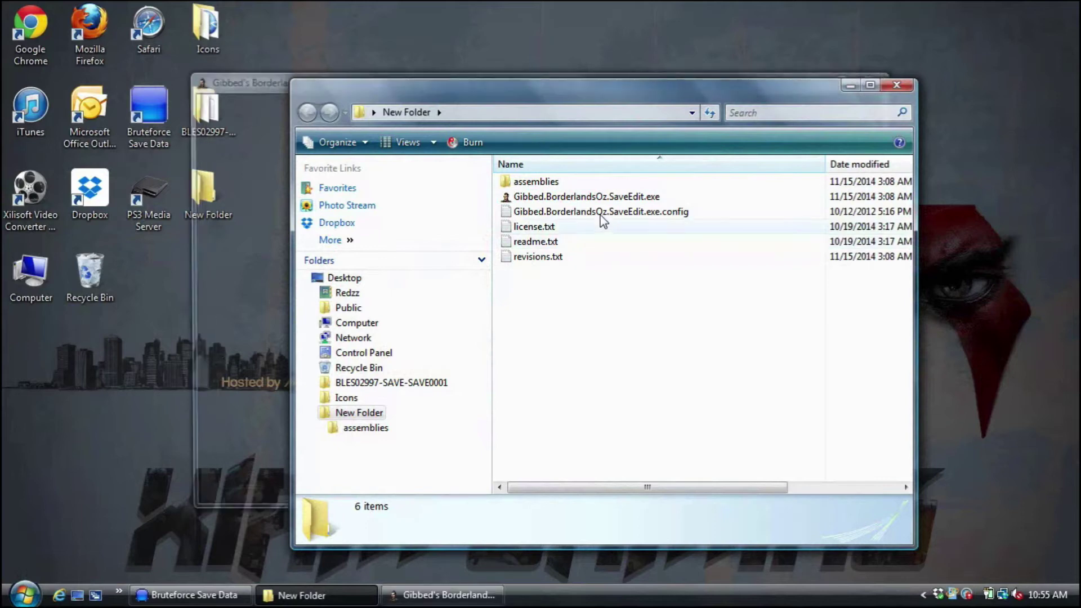
pyautogui.click(850, 85)
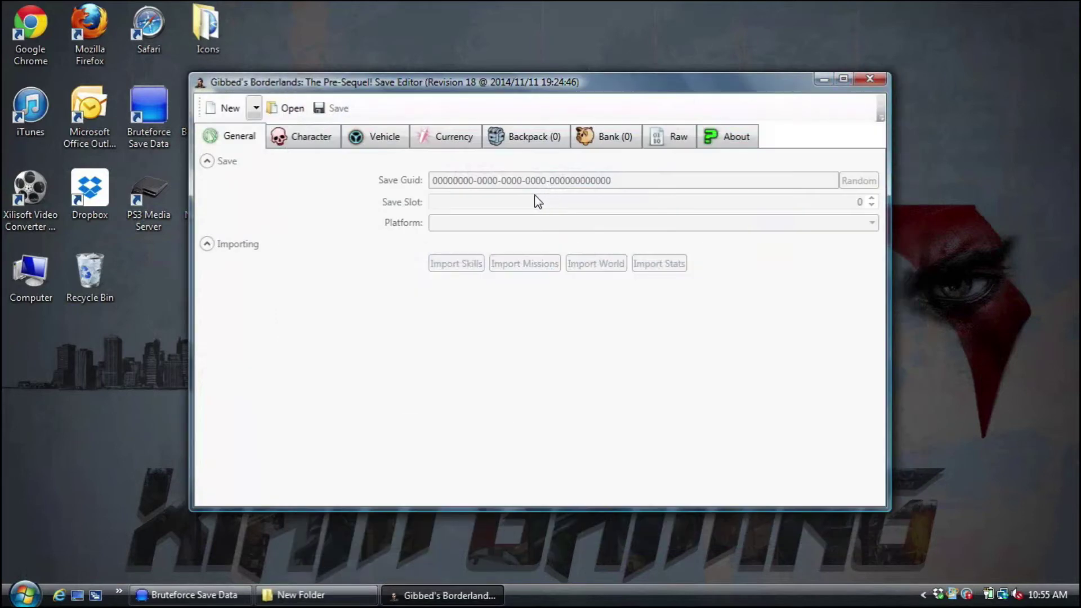
pyautogui.click(823, 78)
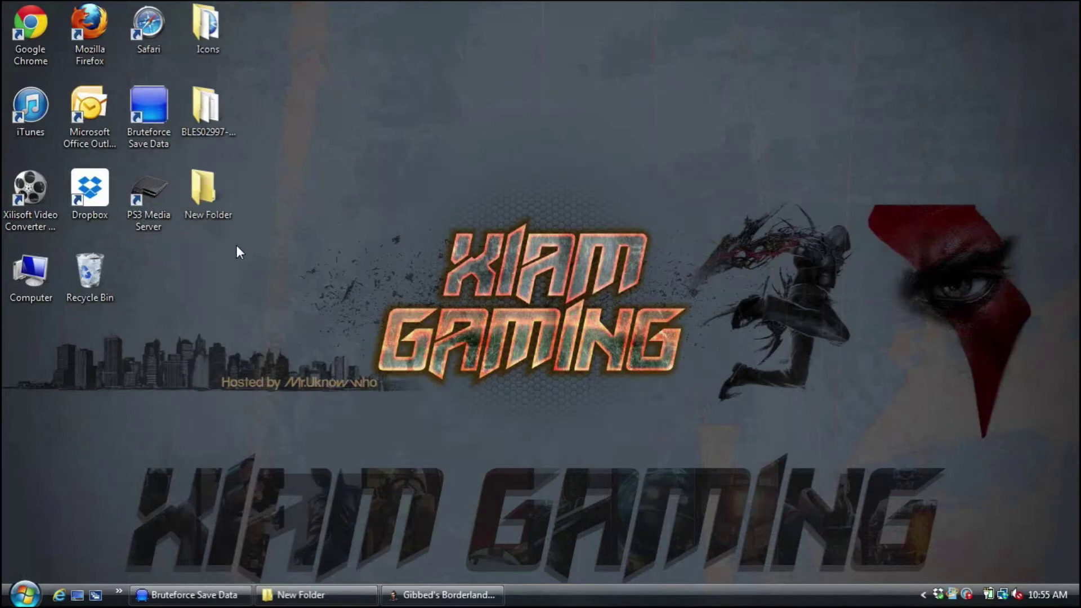
# Switch to Bruteforce Save Data, decrypt SAVE0001.SAV of the Borderlands: The Pre-Sequel save, and minimize the window.
pyautogui.click(206, 595)
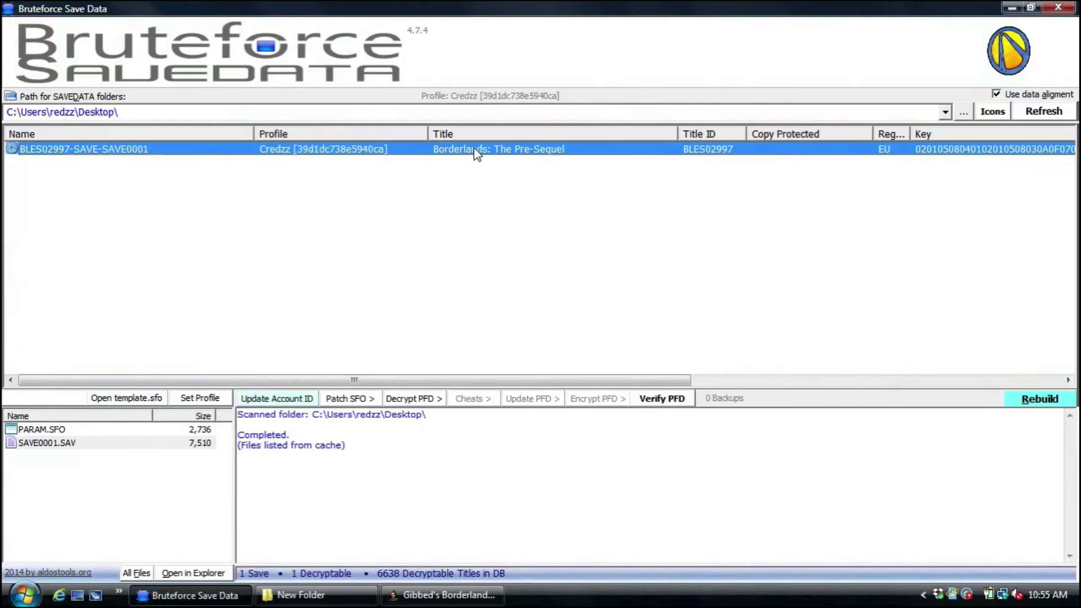
pyautogui.rightClick(477, 153)
pyautogui.click(371, 242)
pyautogui.click(414, 412)
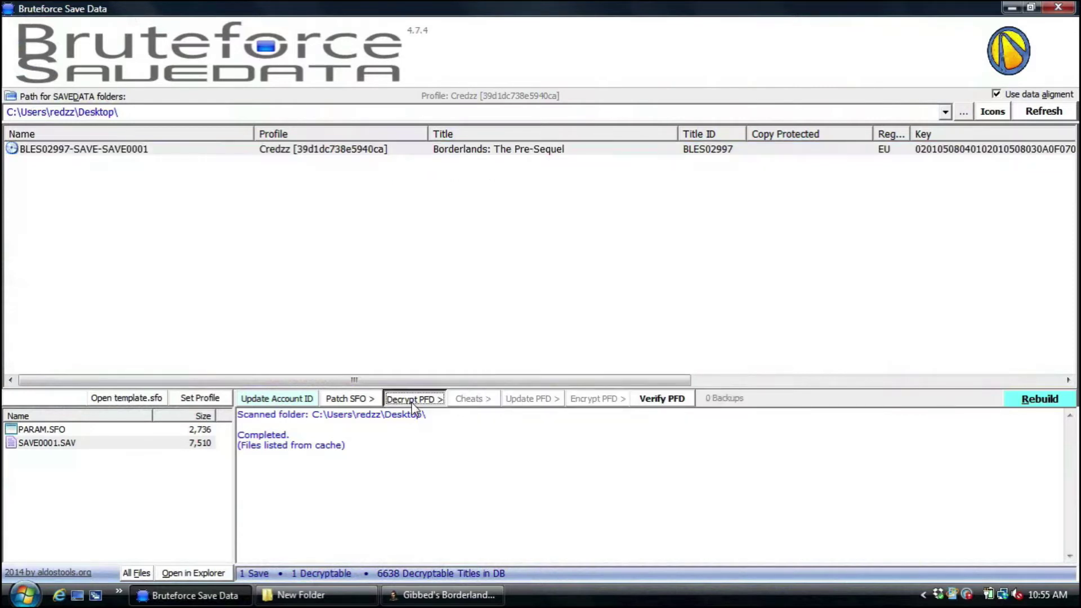
pyautogui.click(424, 419)
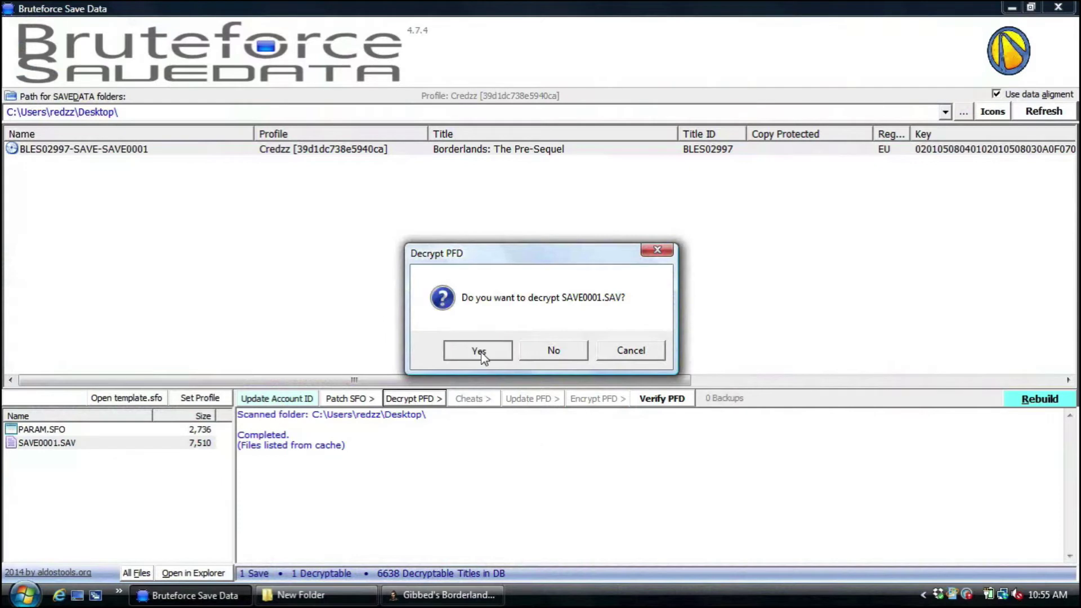
pyautogui.click(478, 349)
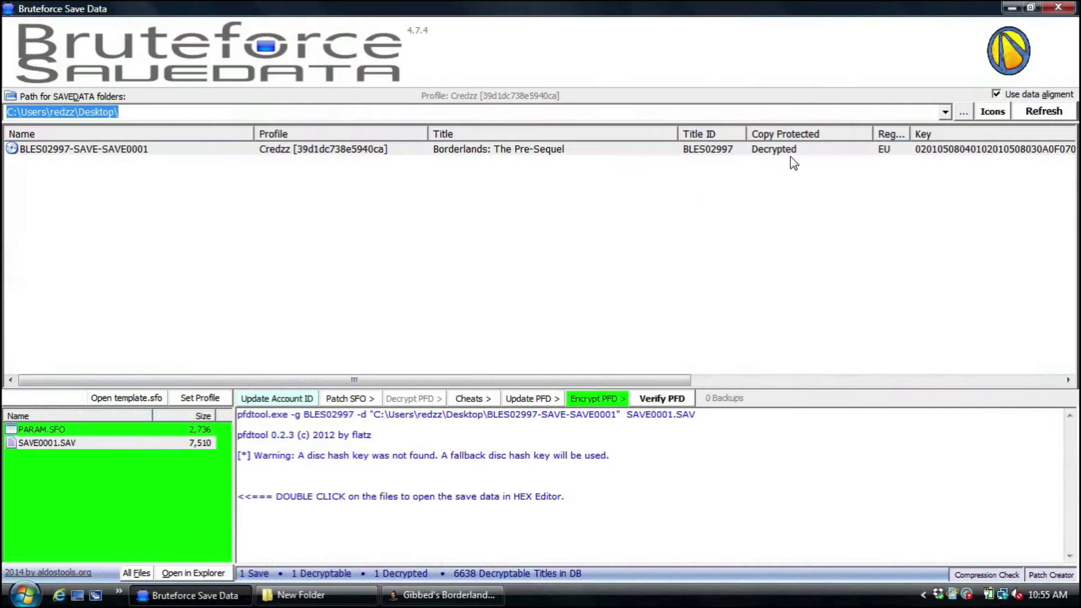
pyautogui.click(1012, 8)
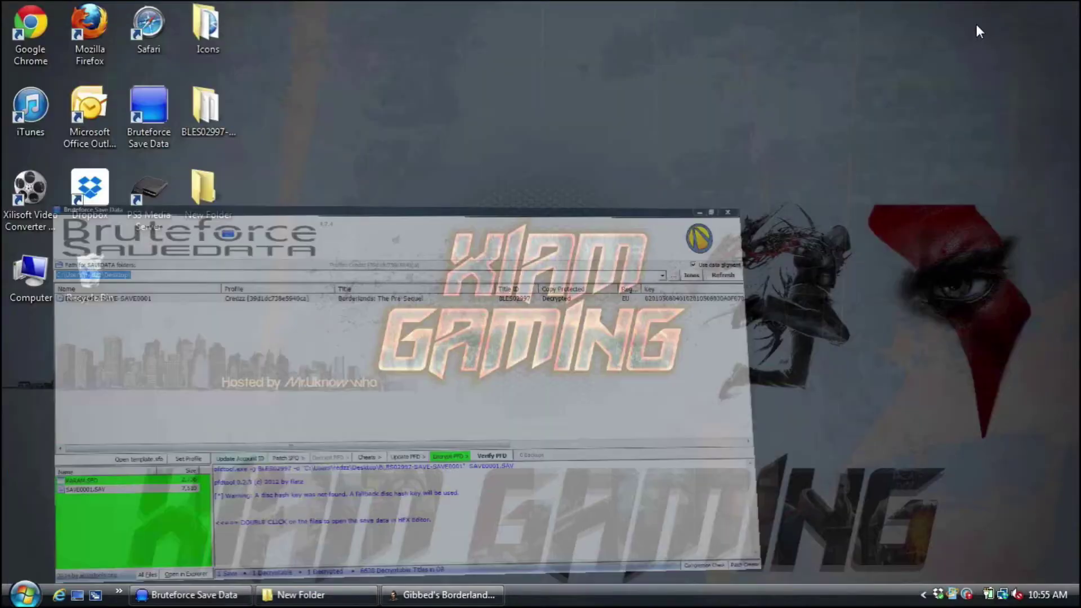
# Switch to Gibbed's save editor and load SAVE0001.SAV from BLES02997-SAVE-SAVE0001 using the PS3 Save Files type.
pyautogui.click(444, 595)
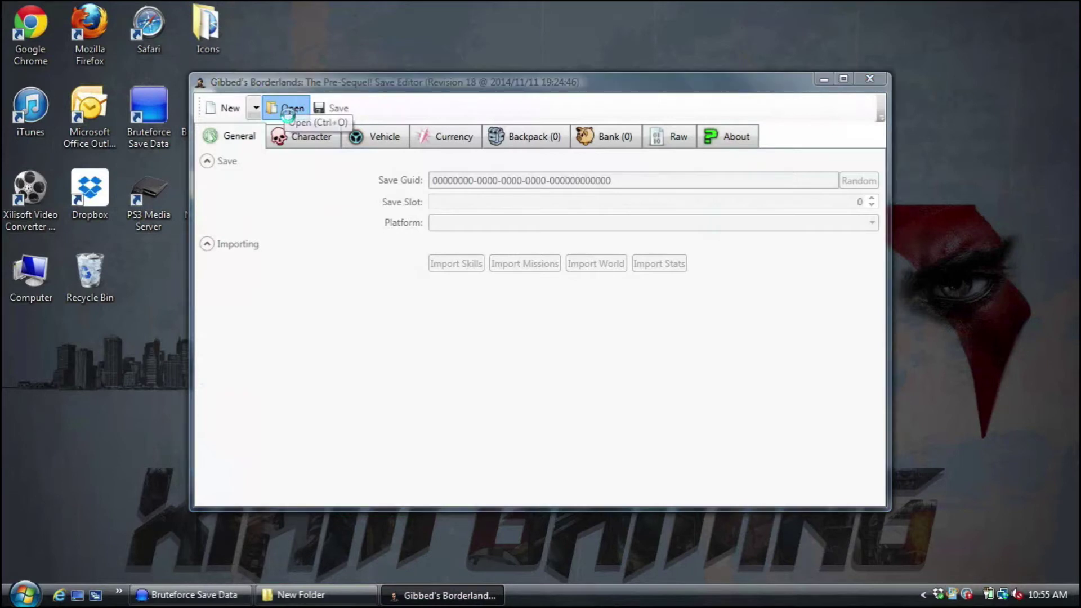
pyautogui.click(288, 108)
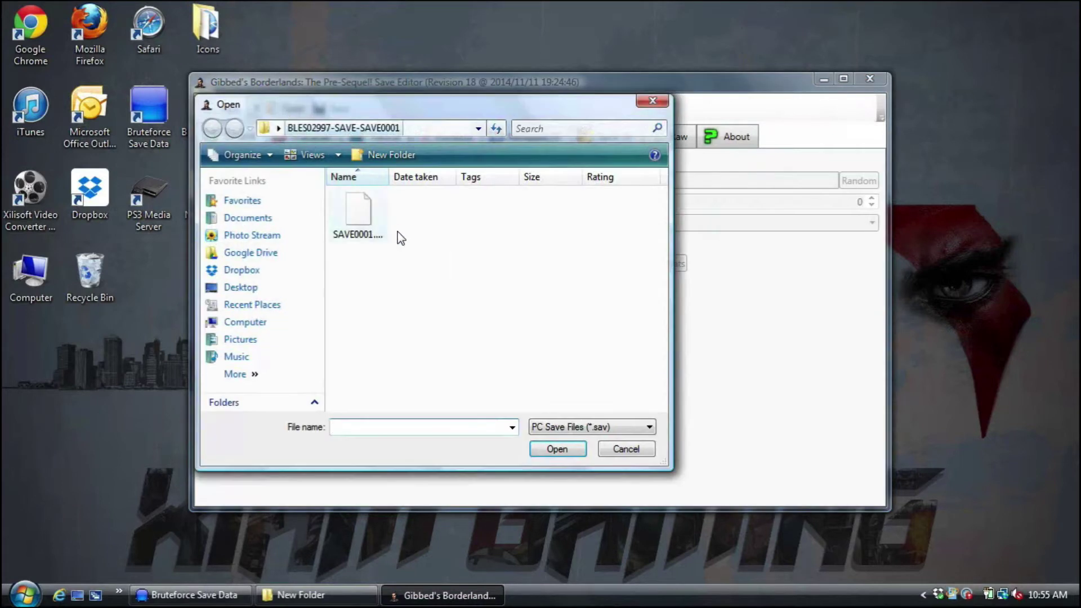
pyautogui.click(557, 429)
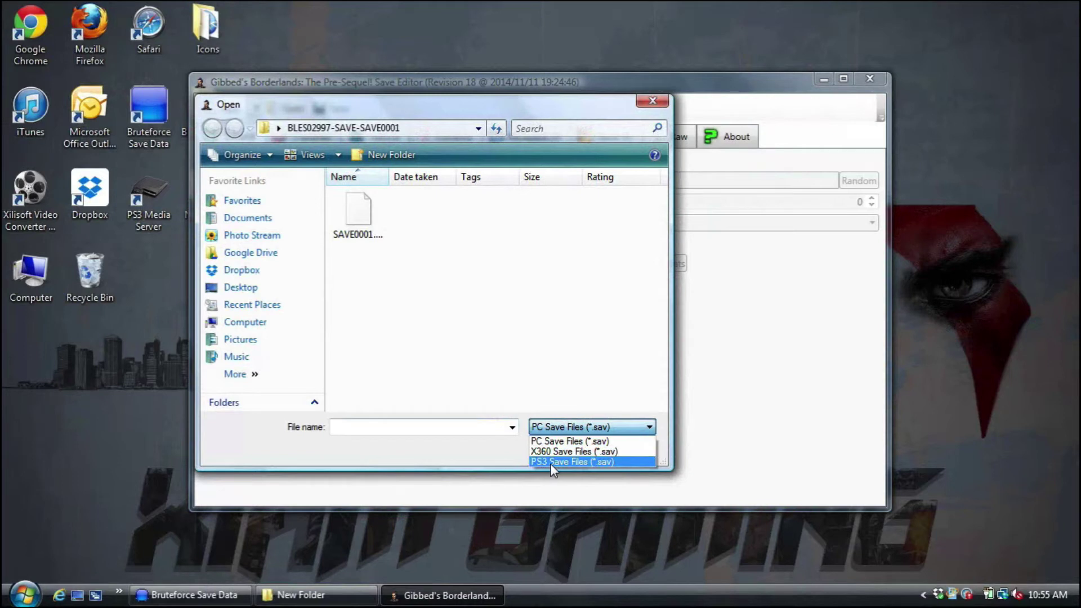
pyautogui.click(549, 463)
pyautogui.click(548, 430)
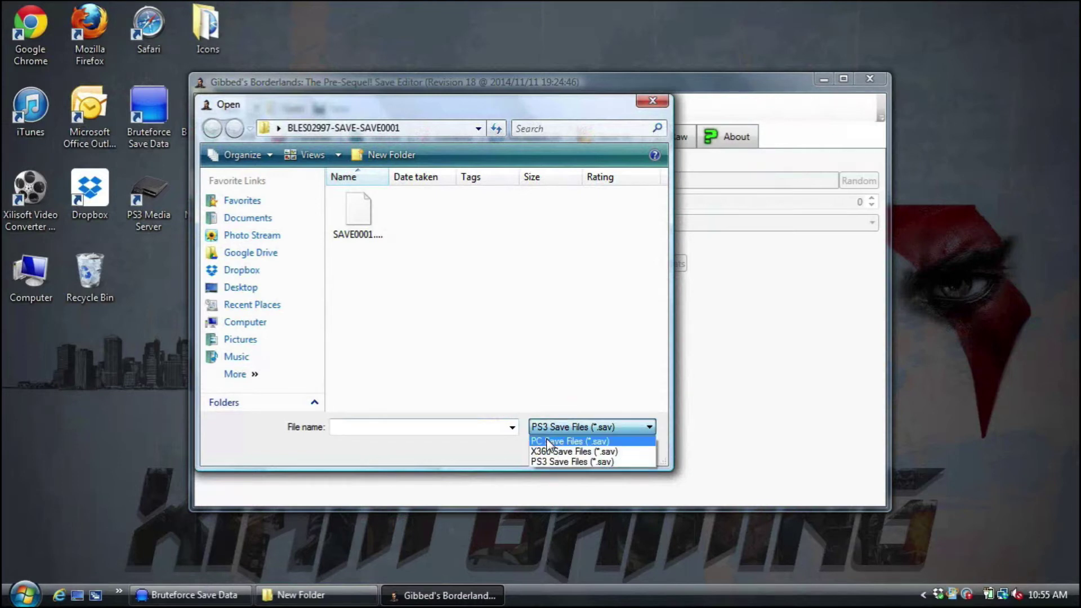
pyautogui.click(569, 461)
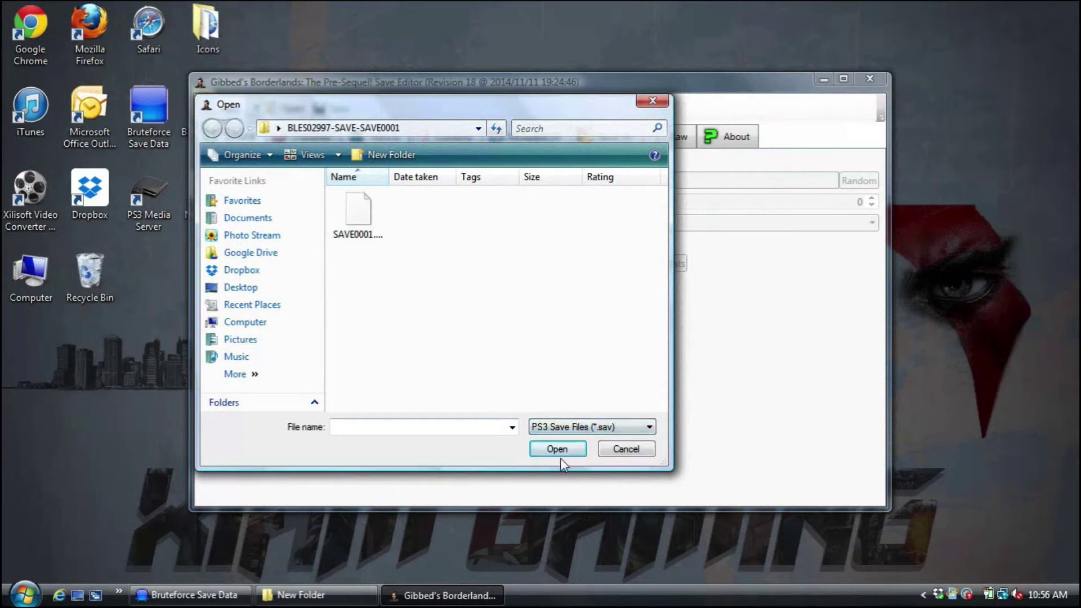
pyautogui.click(360, 210)
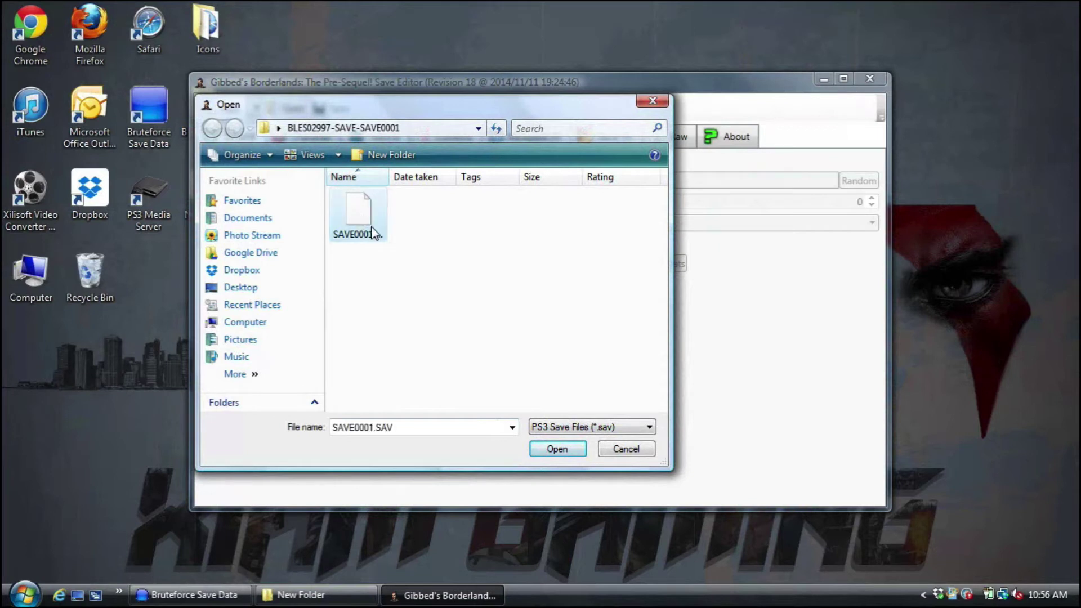
pyautogui.click(571, 451)
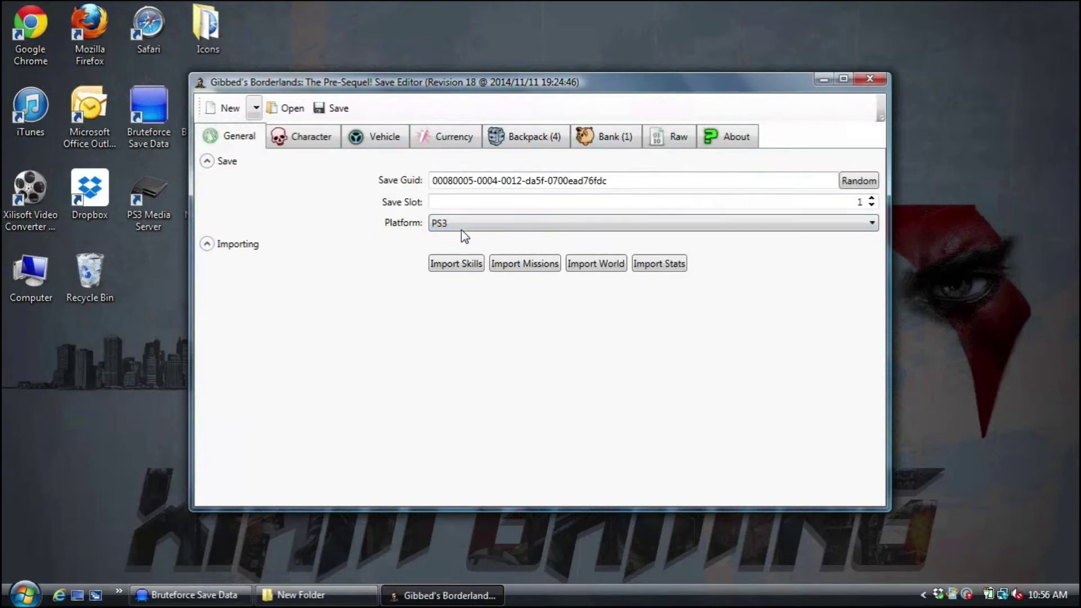
# Set the loaded save's platform to PS3.
pyautogui.click(481, 225)
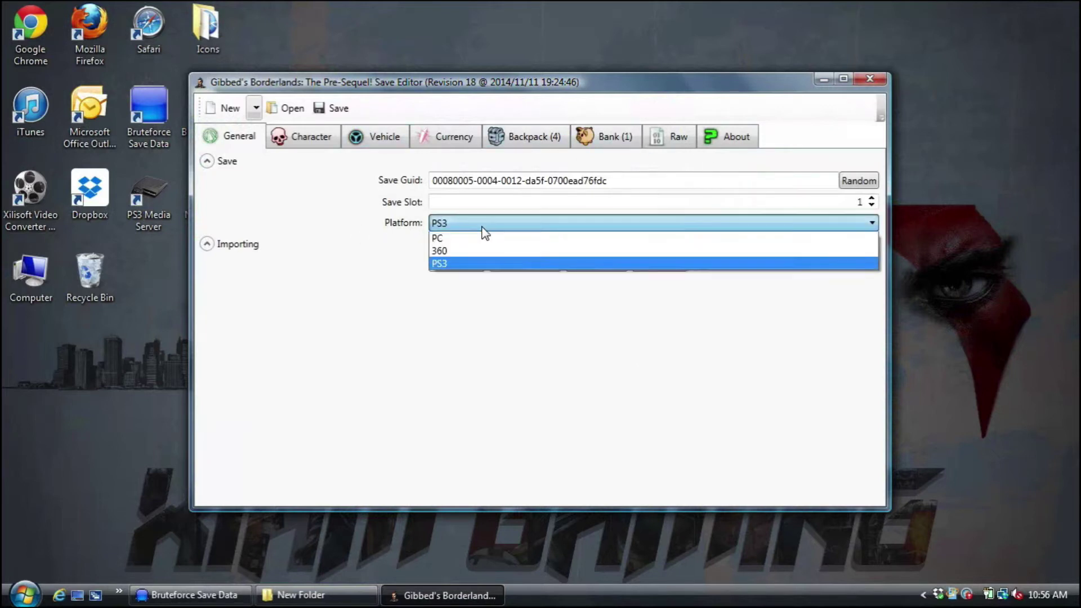
pyautogui.click(454, 266)
pyautogui.click(458, 225)
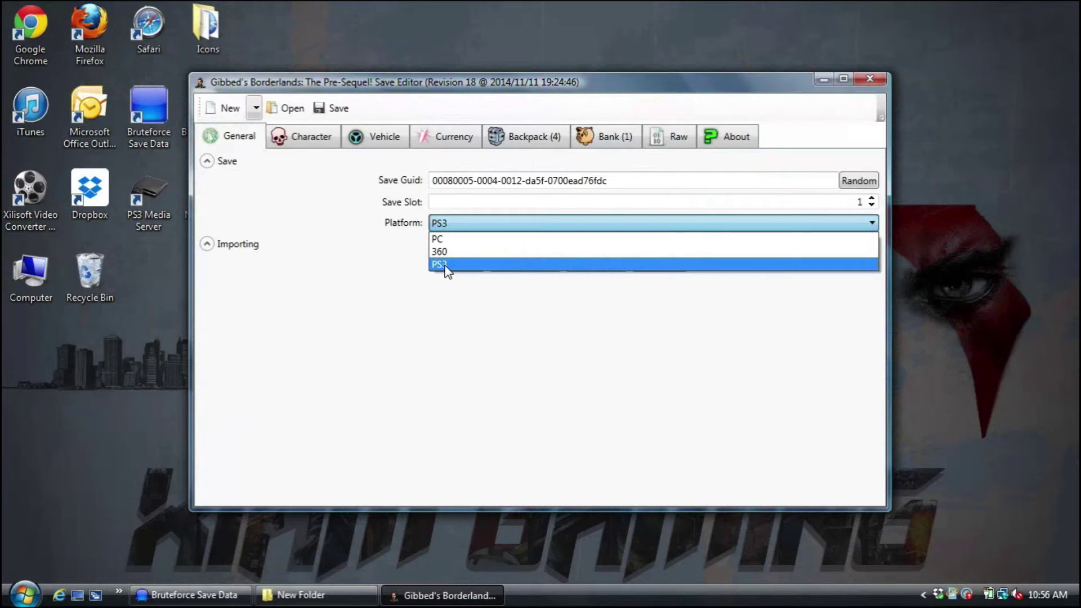
pyautogui.click(448, 269)
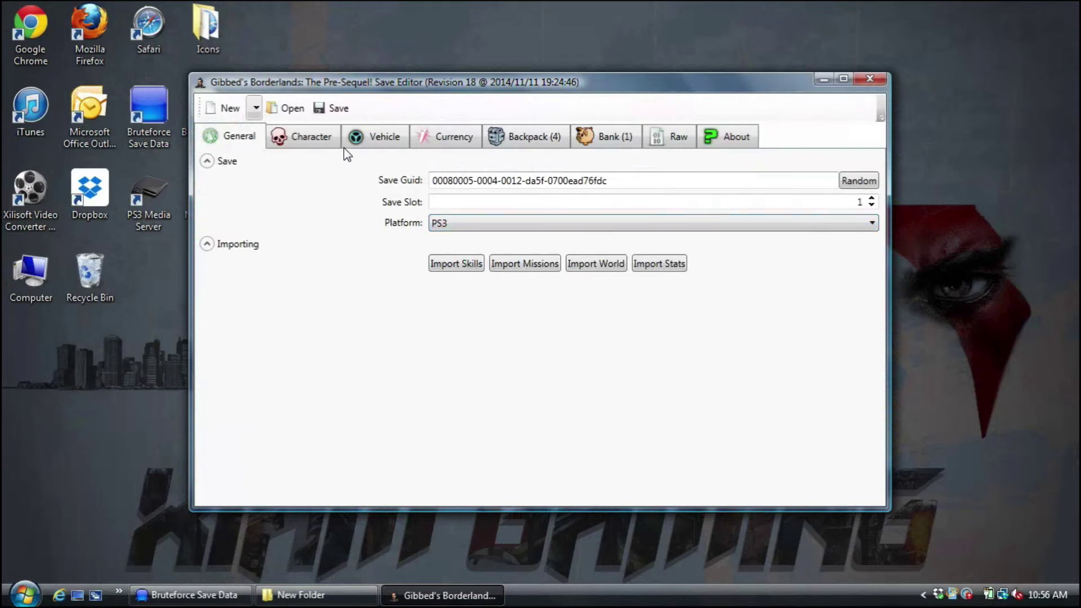
# Review the save's character values, the skin choices for the Moon Buggy's Skin #1, and the currency amounts.
pyautogui.click(304, 142)
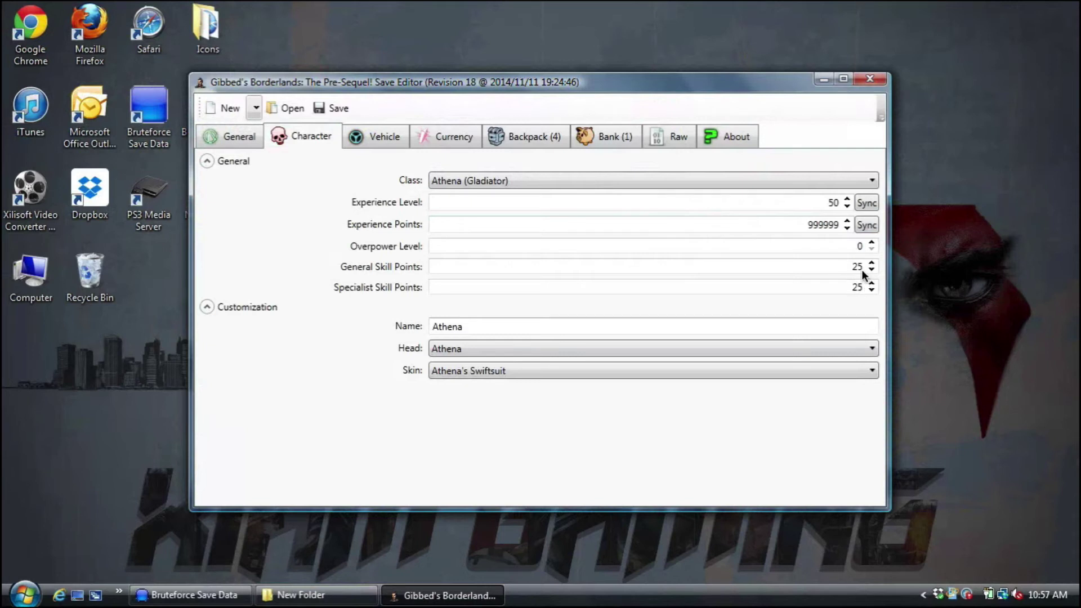
pyautogui.click(383, 137)
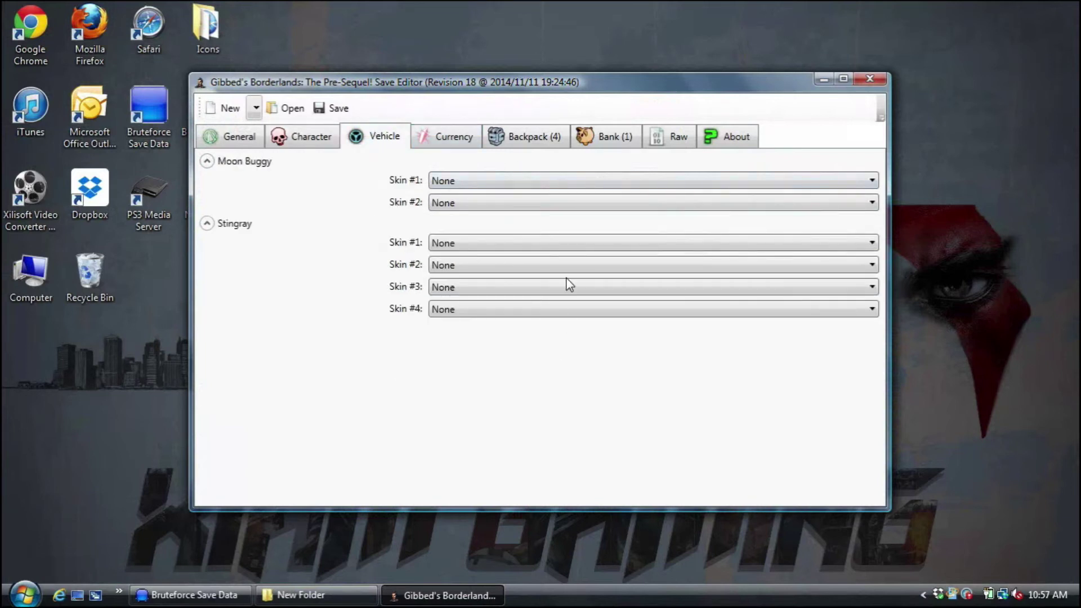
pyautogui.click(494, 187)
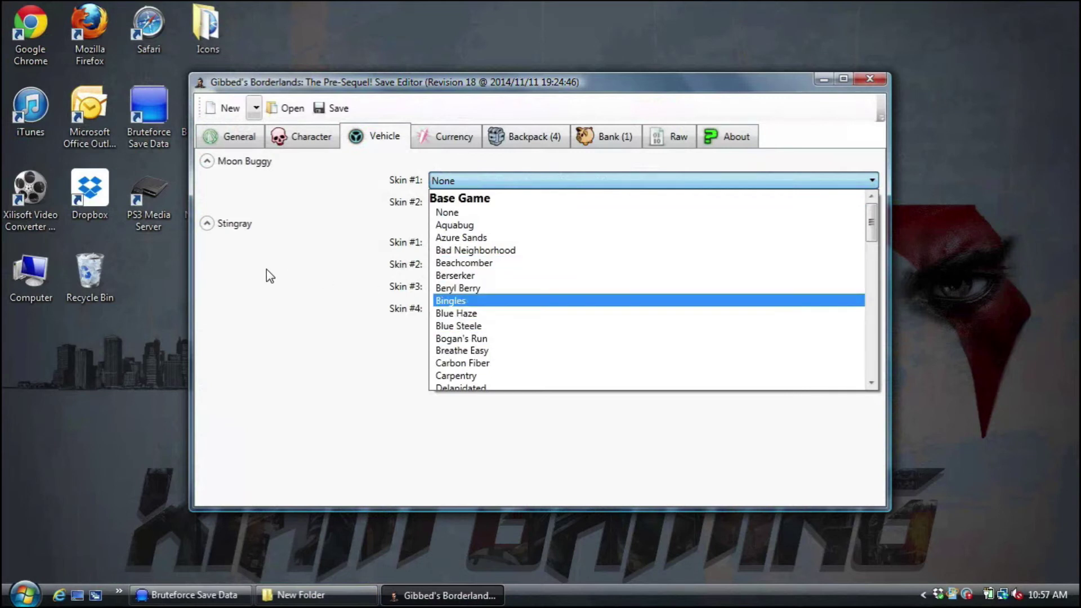
pyautogui.click(355, 251)
pyautogui.click(443, 141)
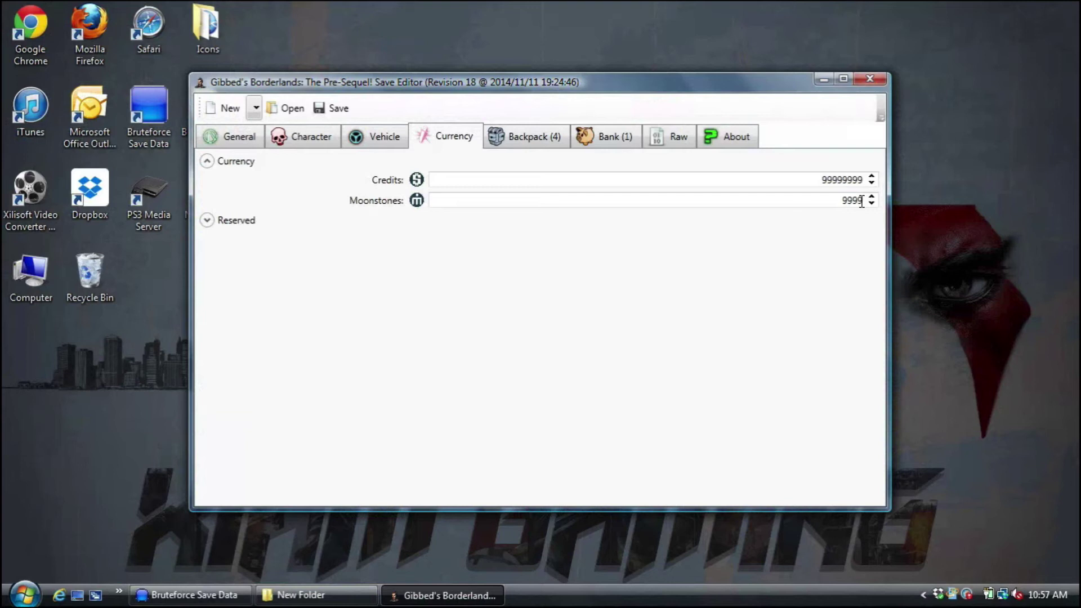
# Review the backpack's Electrified Aegis and Dinky Shield settings, including the type choices offered for the Dinky Shield.
pyautogui.click(507, 136)
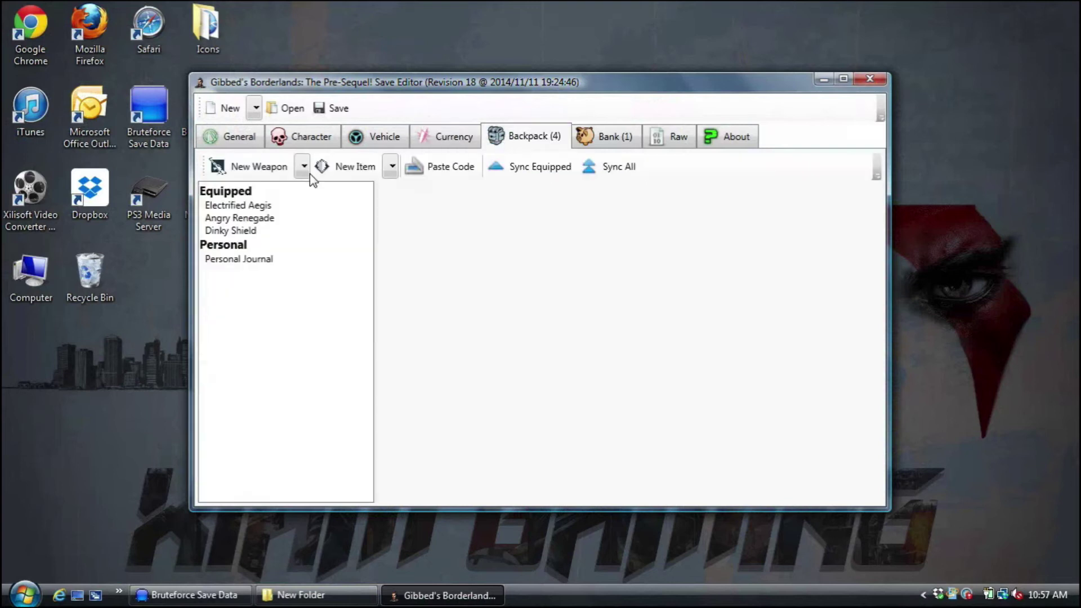
pyautogui.click(295, 206)
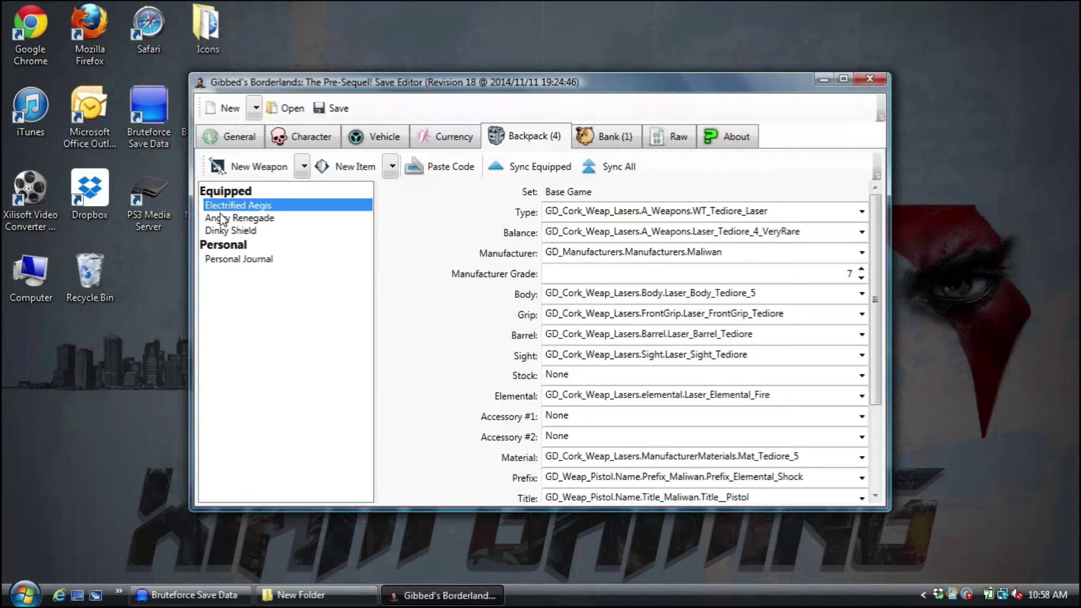
pyautogui.click(226, 232)
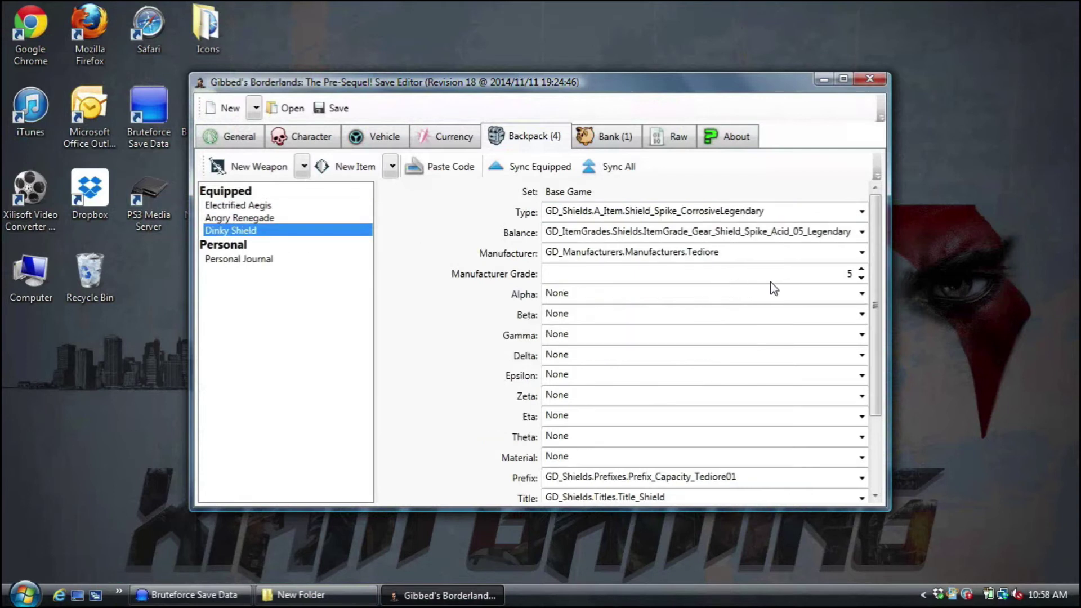
pyautogui.click(860, 212)
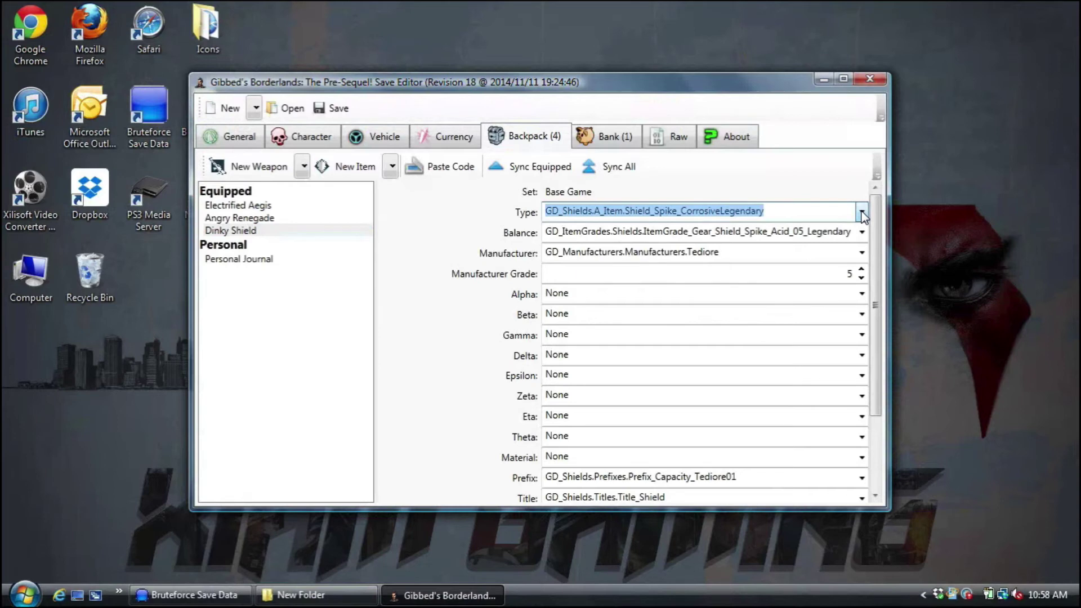
pyautogui.click(862, 213)
pyautogui.click(862, 213)
pyautogui.click(861, 212)
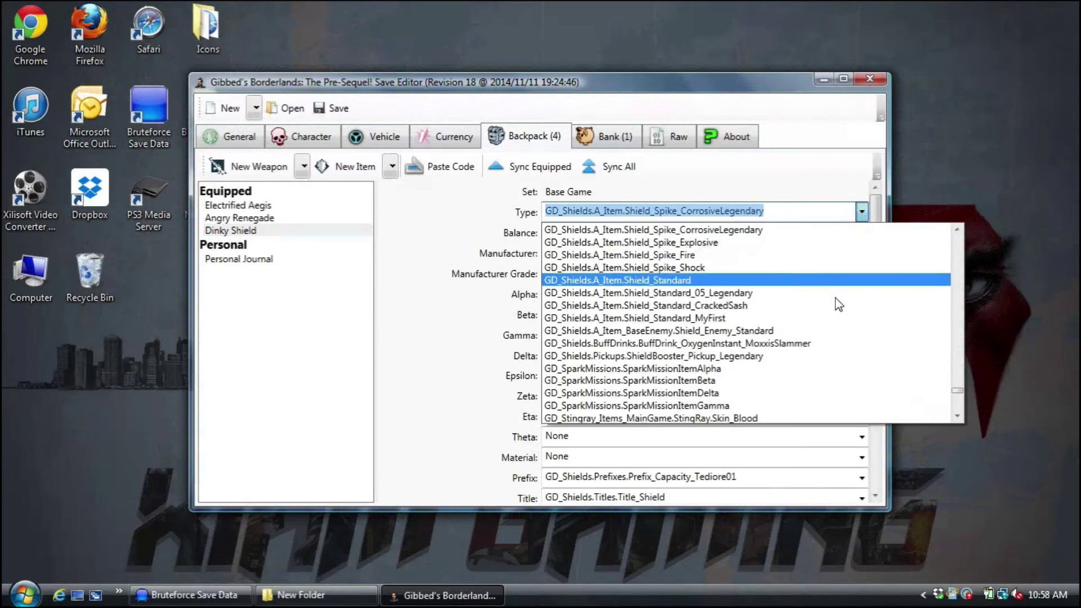
pyautogui.press('Down')
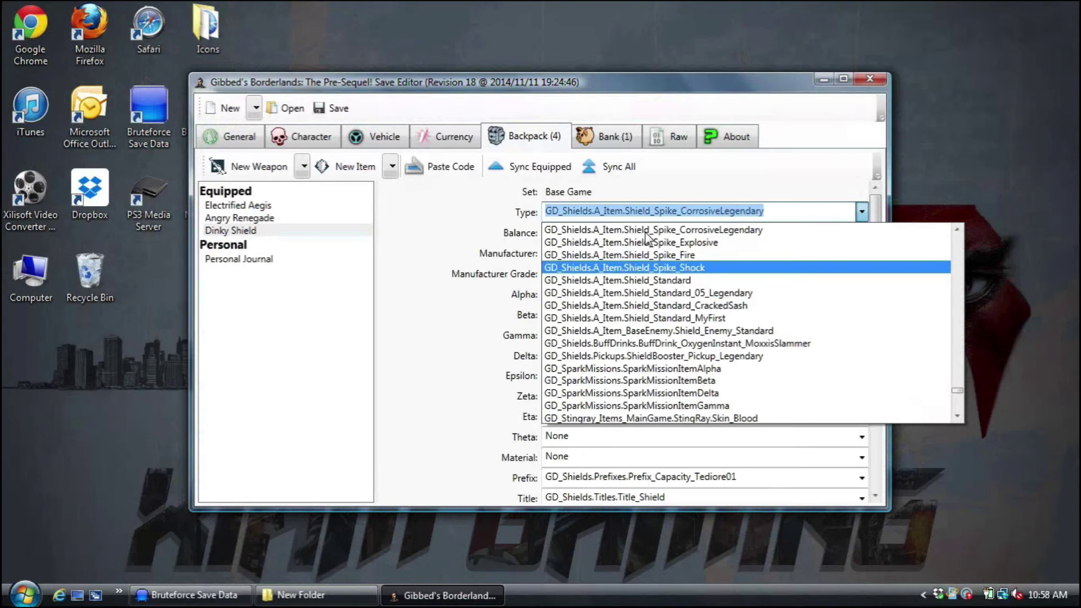
pyautogui.click(442, 235)
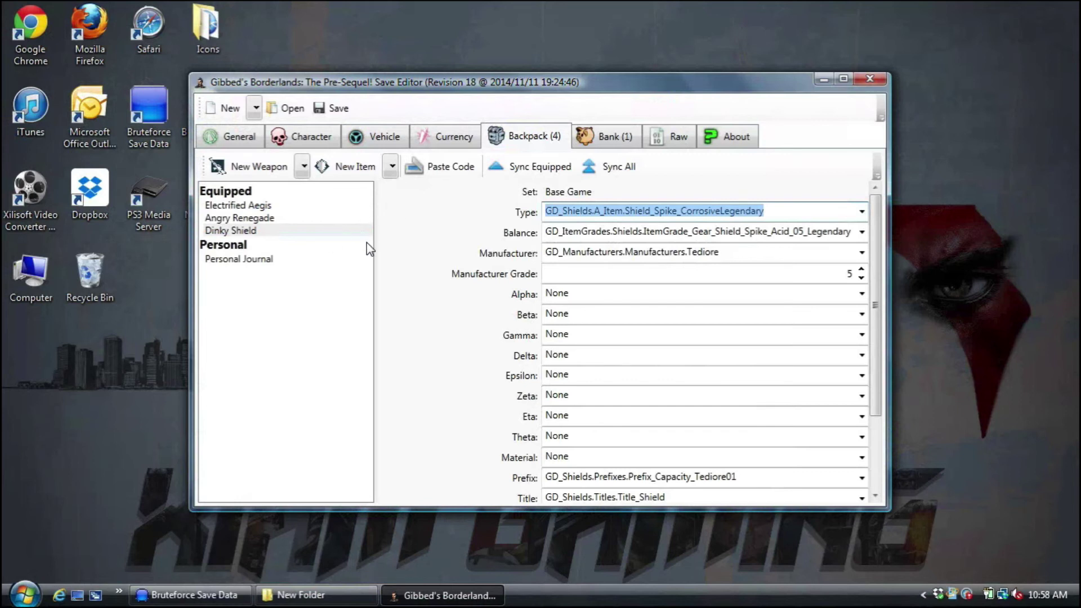
# Examine the Personal Journal's type choices, the bank contents and the general save settings.
pyautogui.click(299, 260)
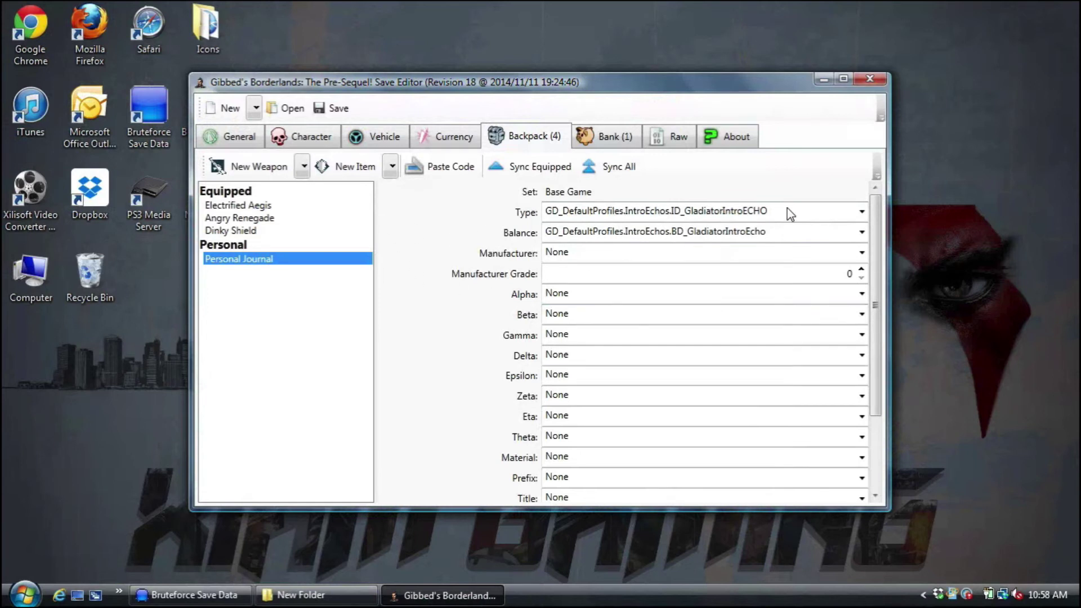
pyautogui.click(862, 213)
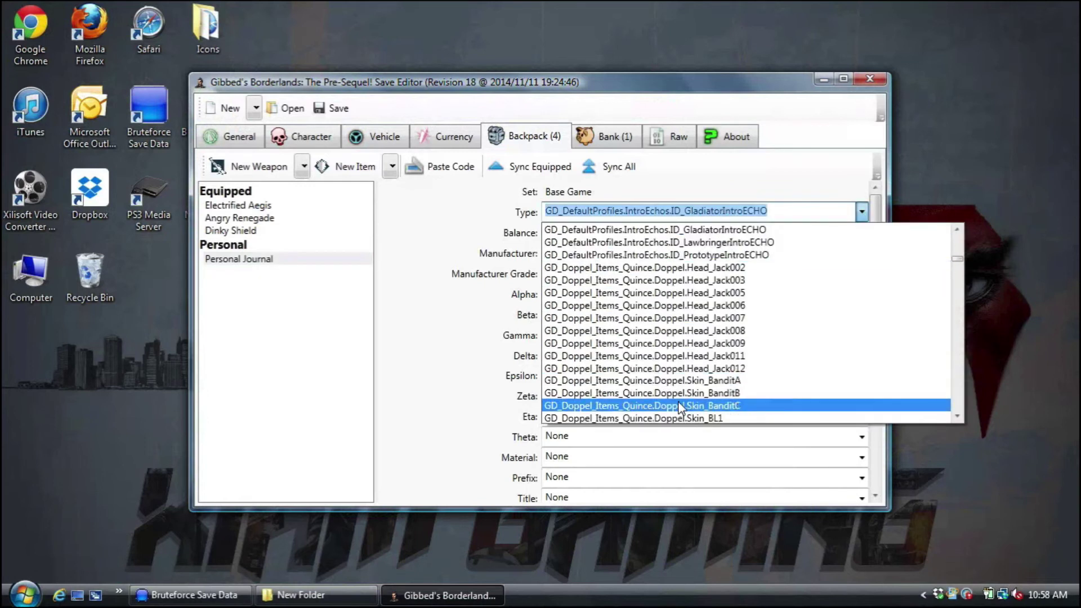
pyautogui.click(379, 357)
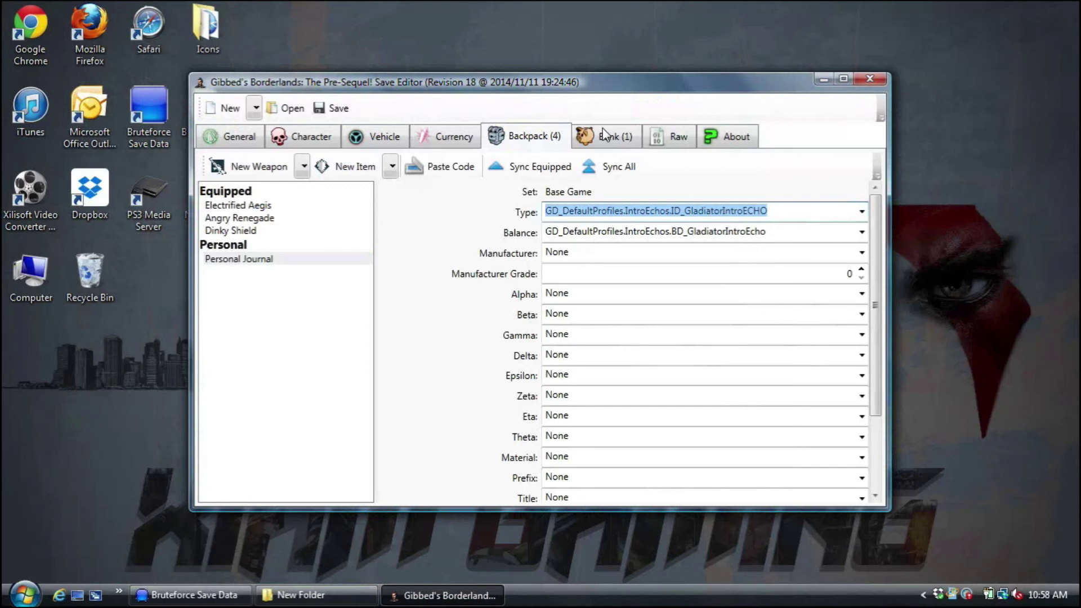
pyautogui.click(606, 142)
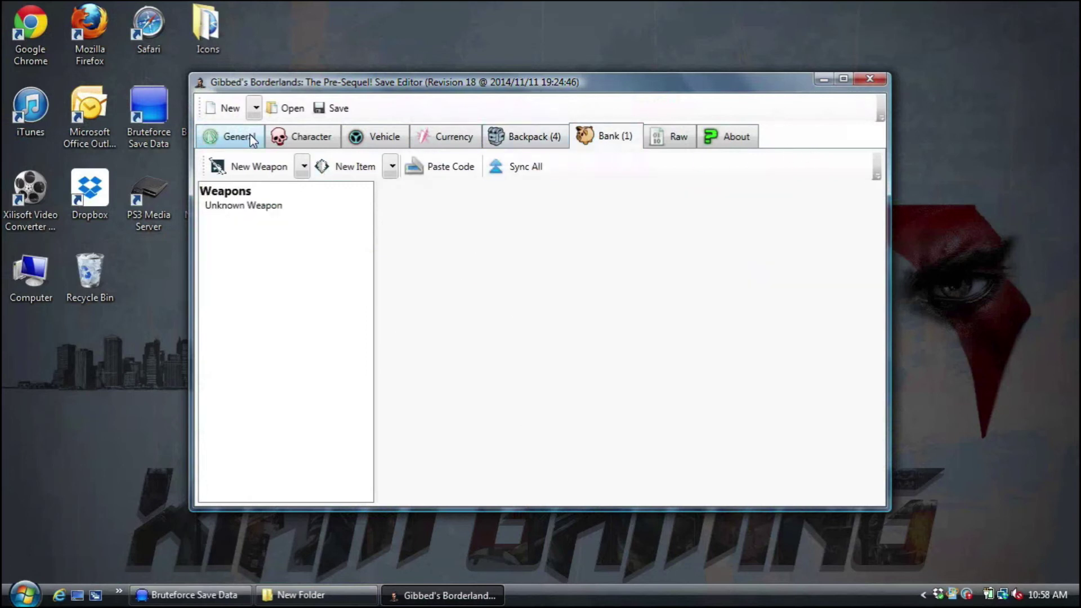
pyautogui.click(235, 137)
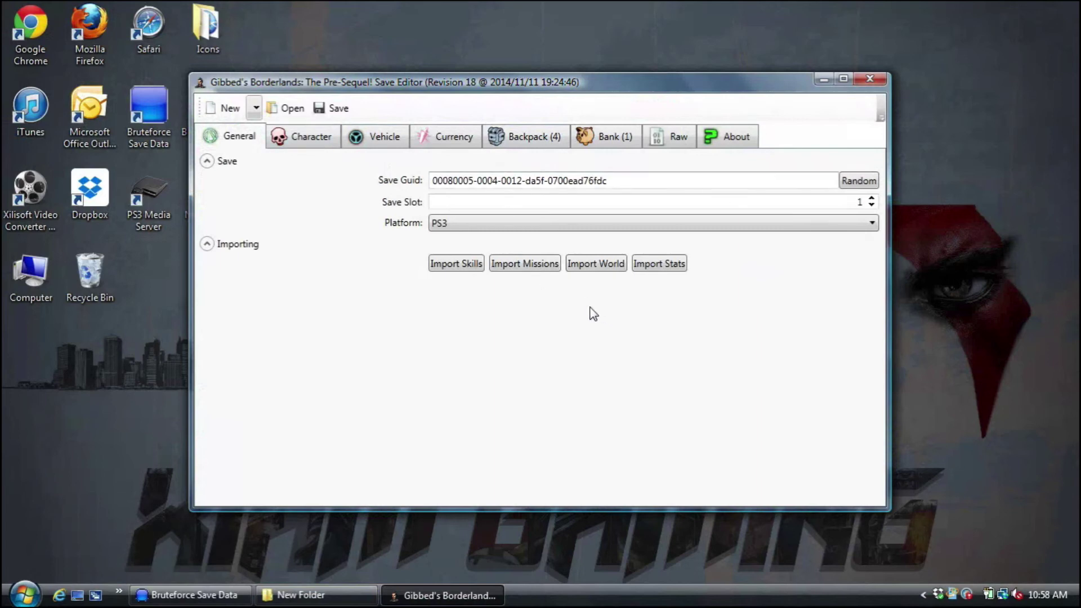
# Save the edited save over SAVE0001.SAV in BLES02997-SAVE-SAVE0001, replacing the existing file, and close the save editor.
pyautogui.click(333, 110)
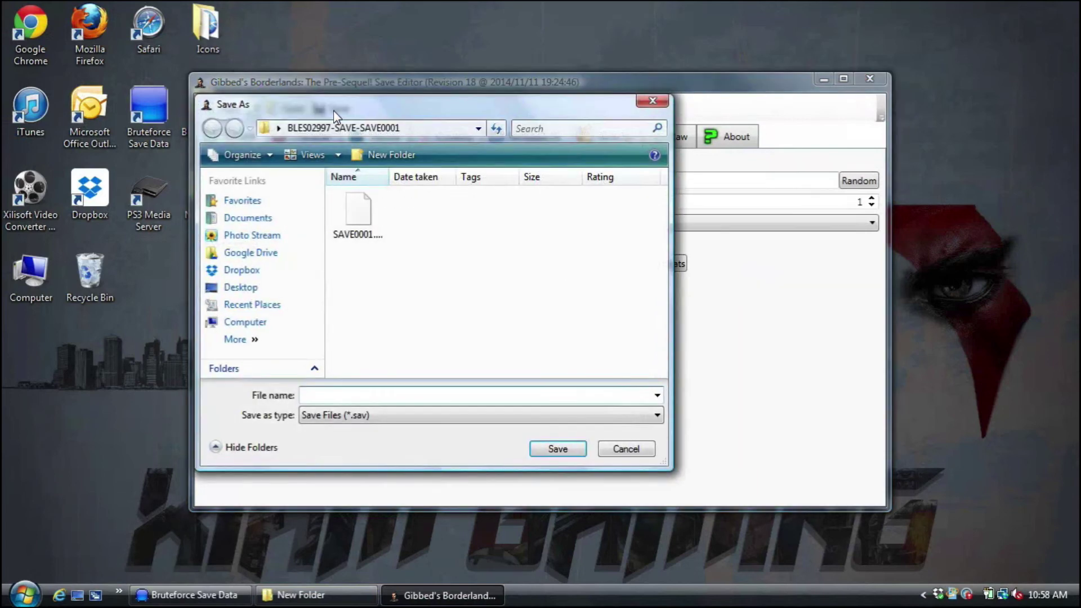
pyautogui.click(358, 213)
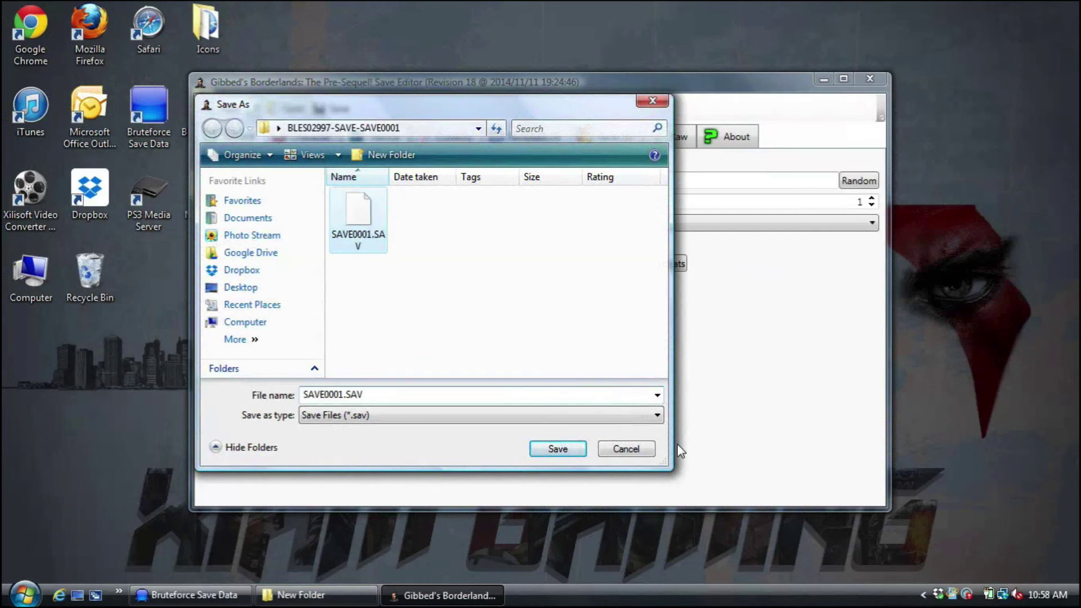
pyautogui.click(558, 451)
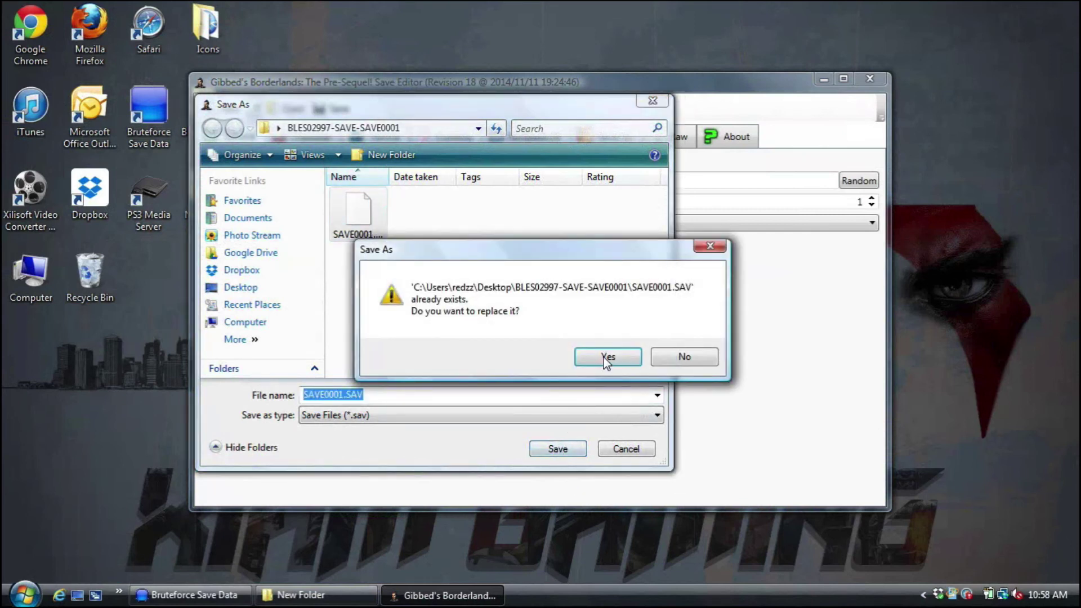
pyautogui.click(617, 359)
pyautogui.click(869, 79)
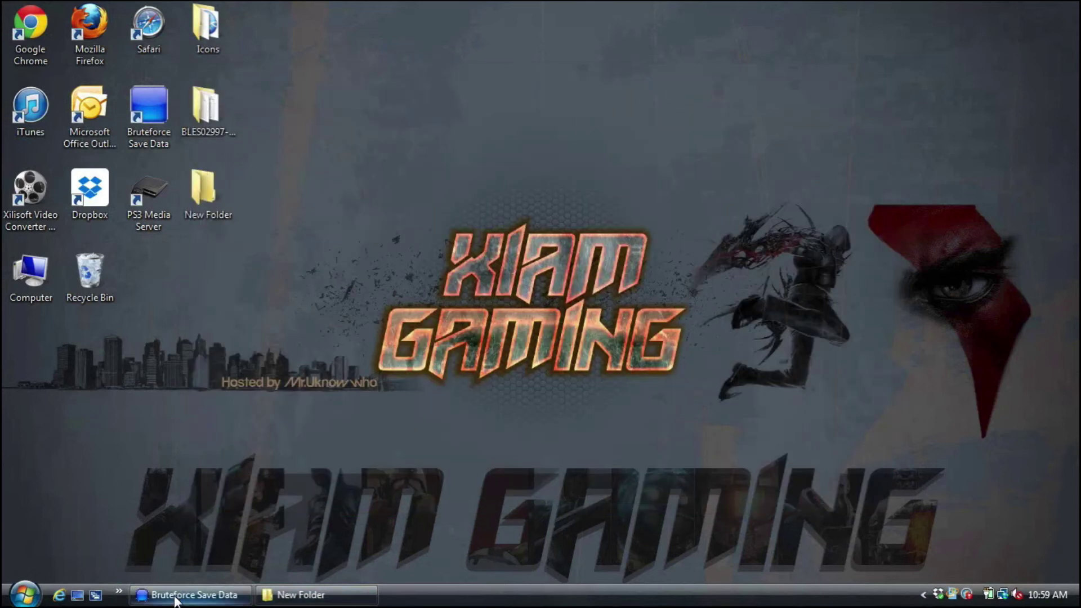
# Switch to Bruteforce Save Data, encrypt the decrypted files of the Borderlands: The Pre-Sequel save, and verify its PFD before minimizing the window.
pyautogui.click(175, 598)
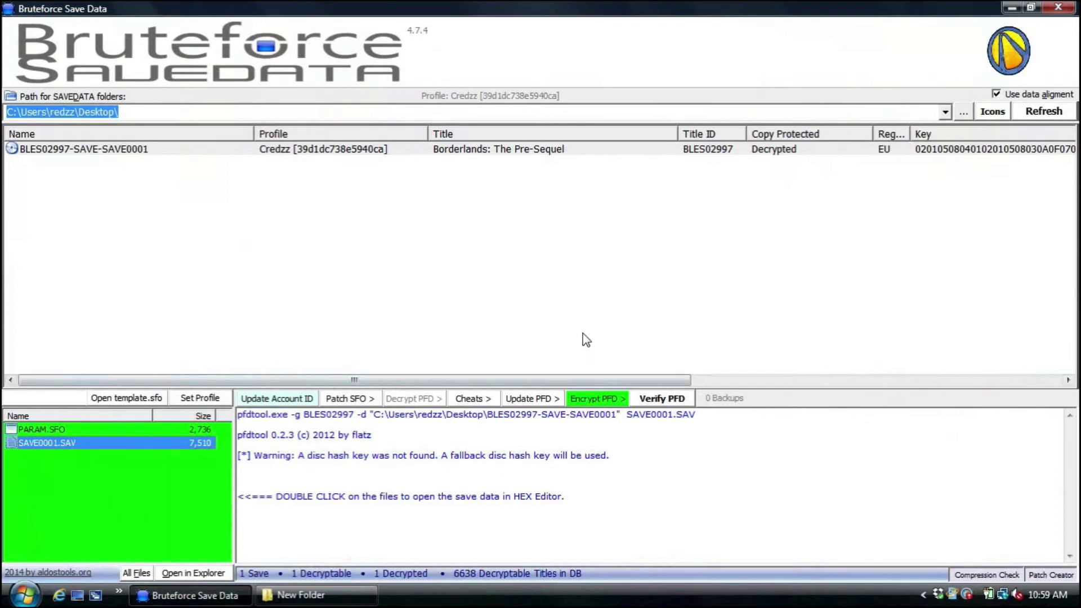
pyautogui.click(589, 398)
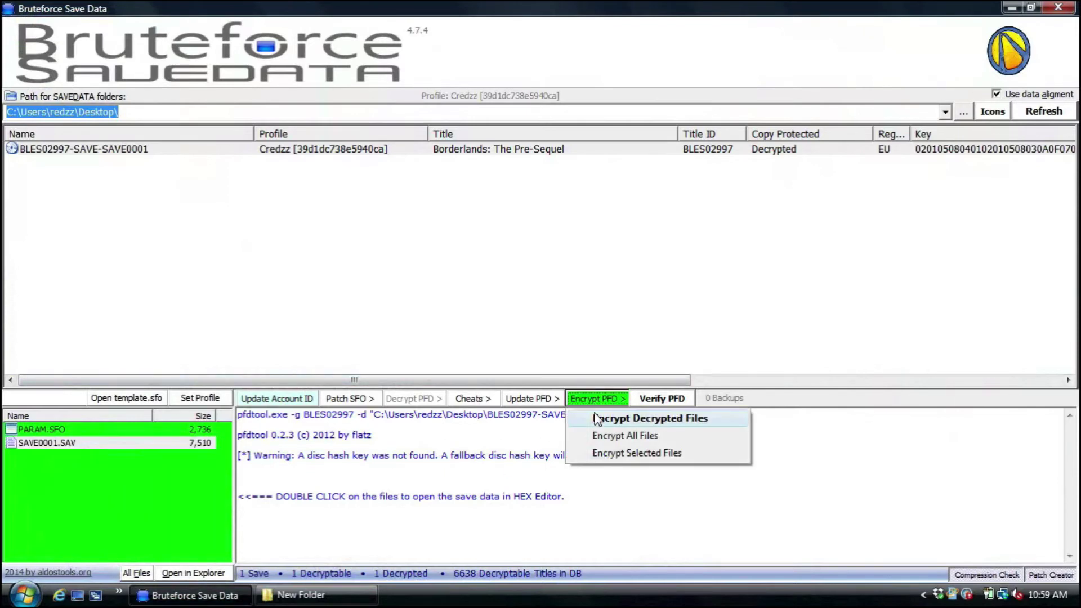
pyautogui.click(597, 419)
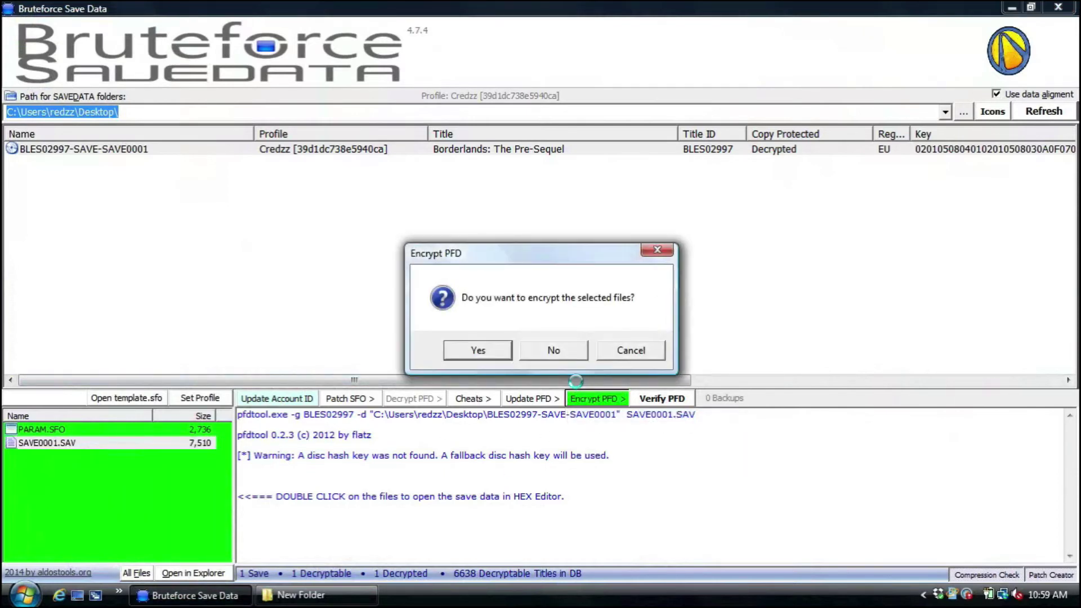
pyautogui.click(478, 351)
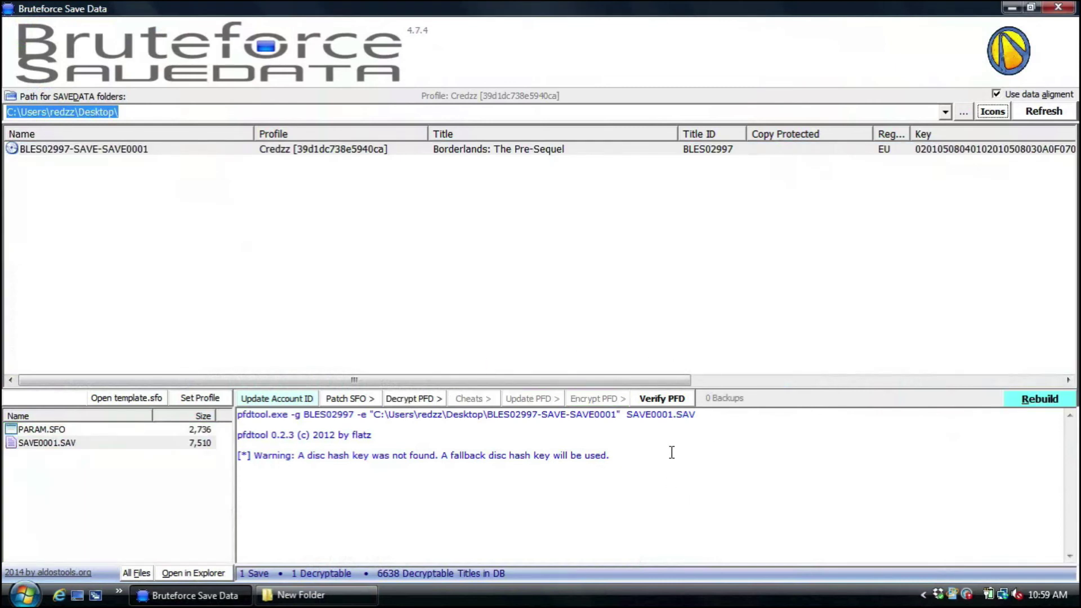
pyautogui.click(662, 399)
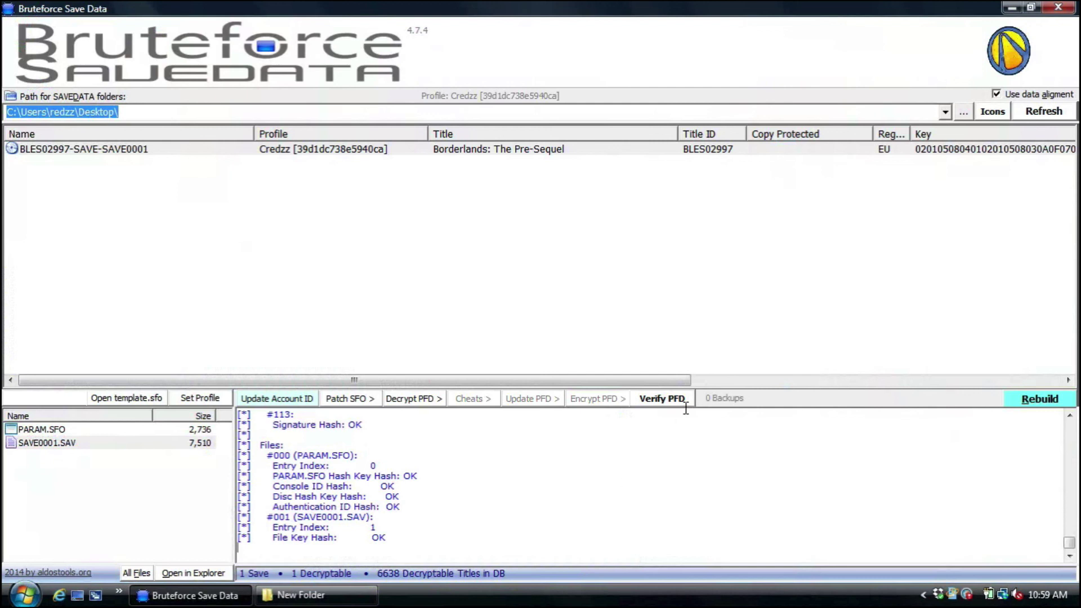
pyautogui.click(1016, 7)
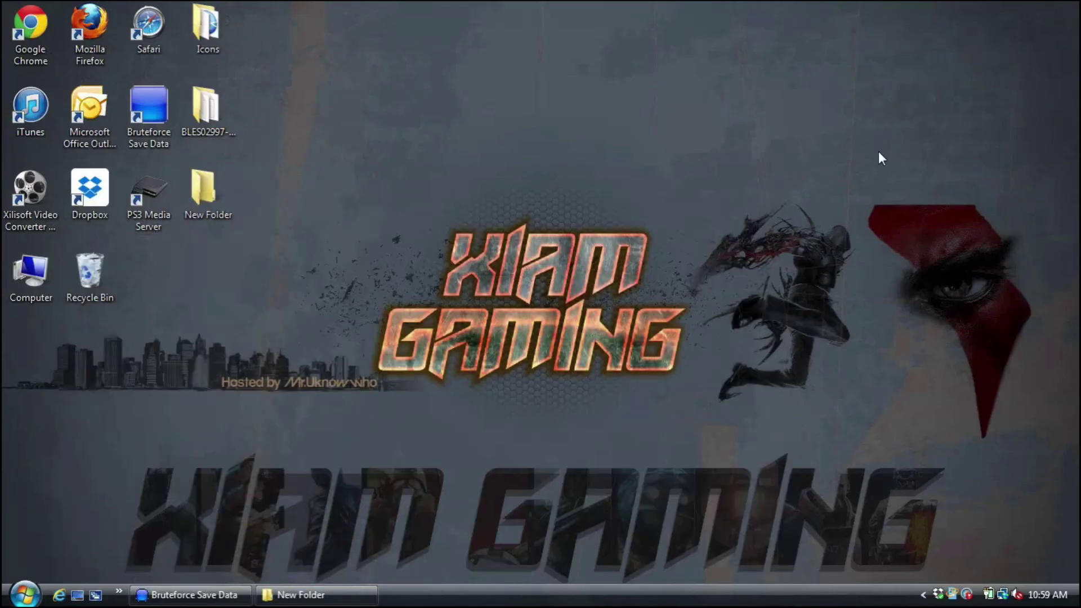